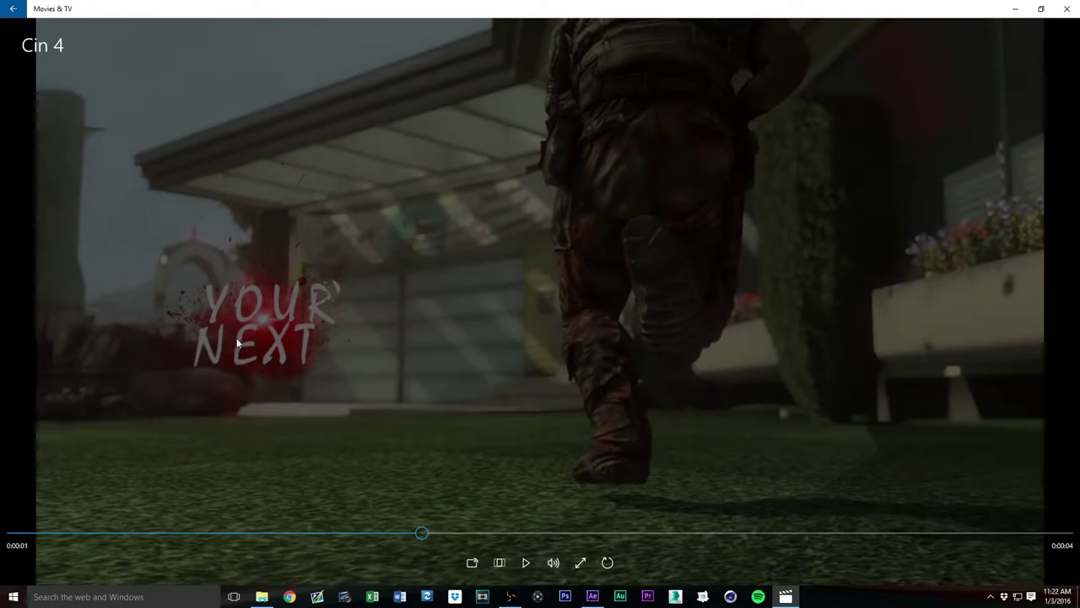
- Scrub through the finished Cin 4 clip to review the blood-splattered text effect, and close the video
left_click_drag(512, 532, 688, 532)
left_click_drag(711, 491, 1077, 545)
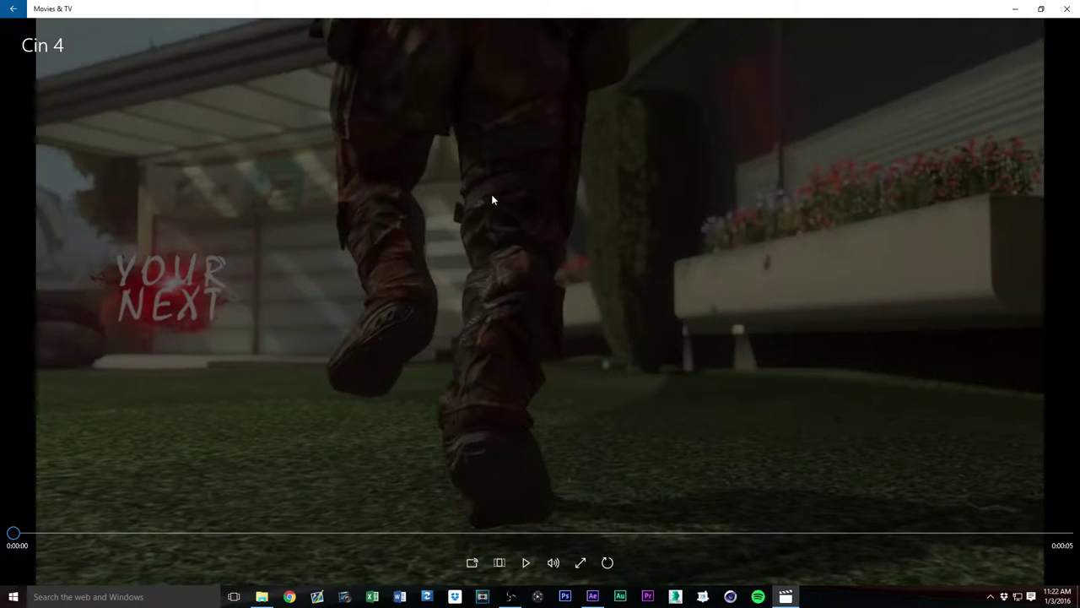
left_click(1068, 9)
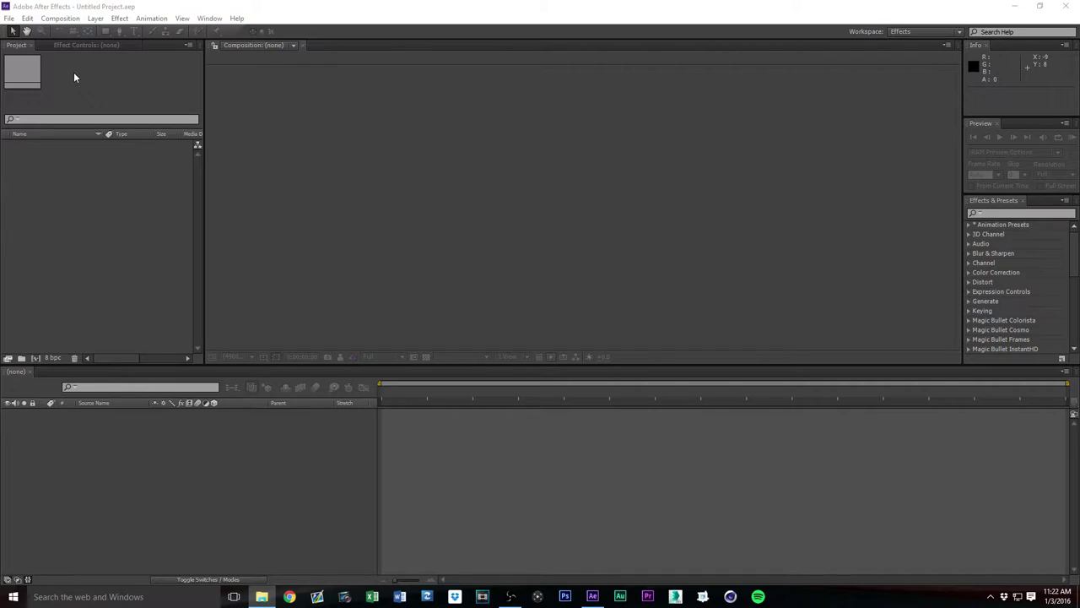
- Import the whole Assets folder from the Desktop into the After Effects project
left_click(11, 20)
left_click(11, 19)
left_click(11, 19)
mouse_move(48, 189)
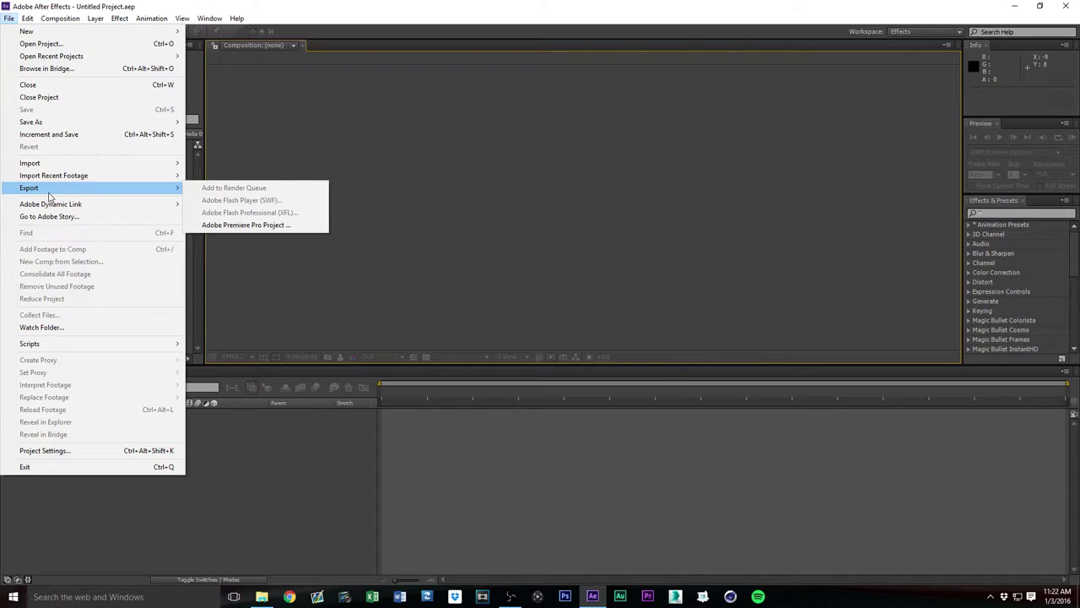
mouse_move(96, 166)
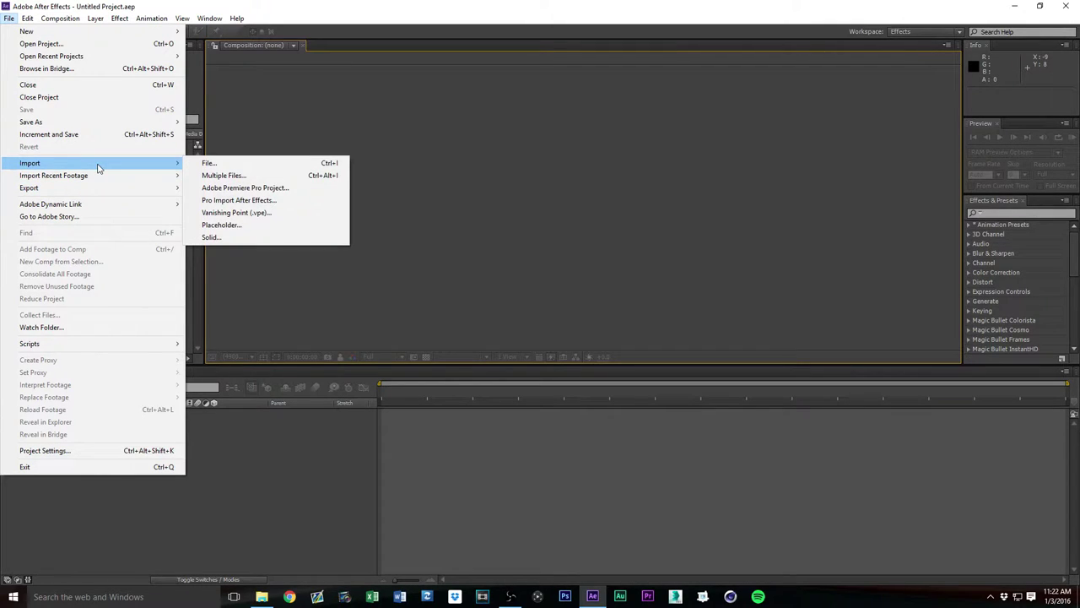
left_click(197, 165)
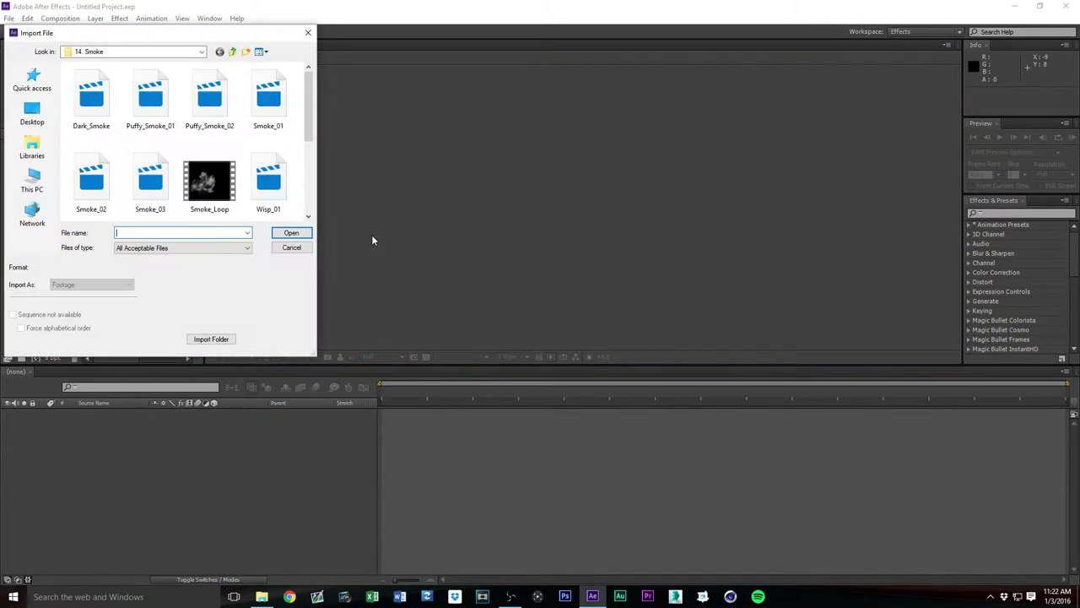
left_click(33, 114)
scroll(161, 107, "down", 6)
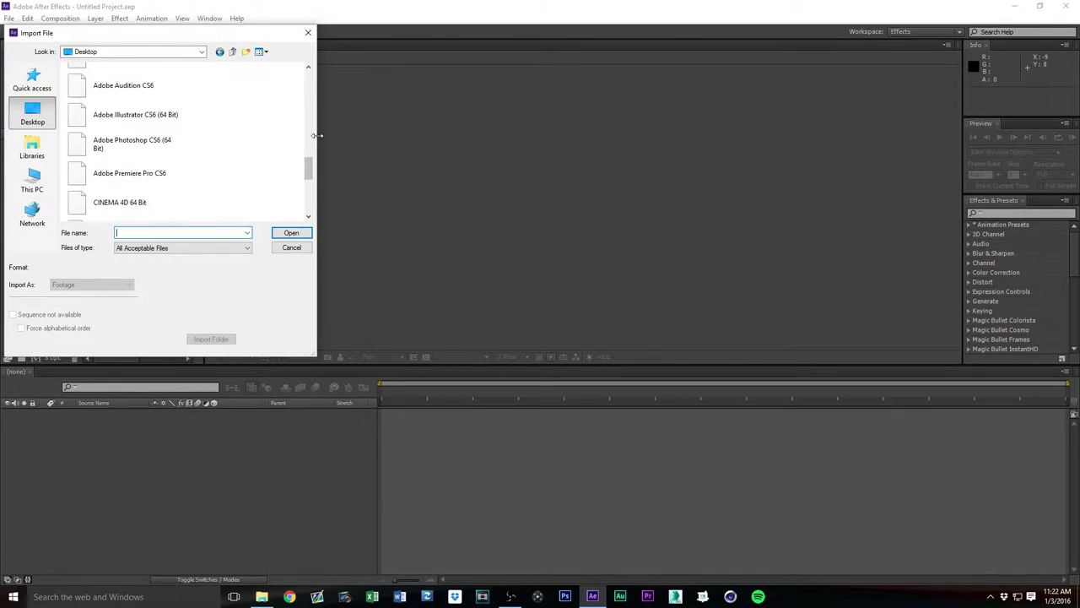
scroll(235, 194, "up", 2)
scroll(235, 194, "up", 3)
scroll(221, 195, "up", 1)
scroll(206, 199, "down", 1)
left_click(119, 152)
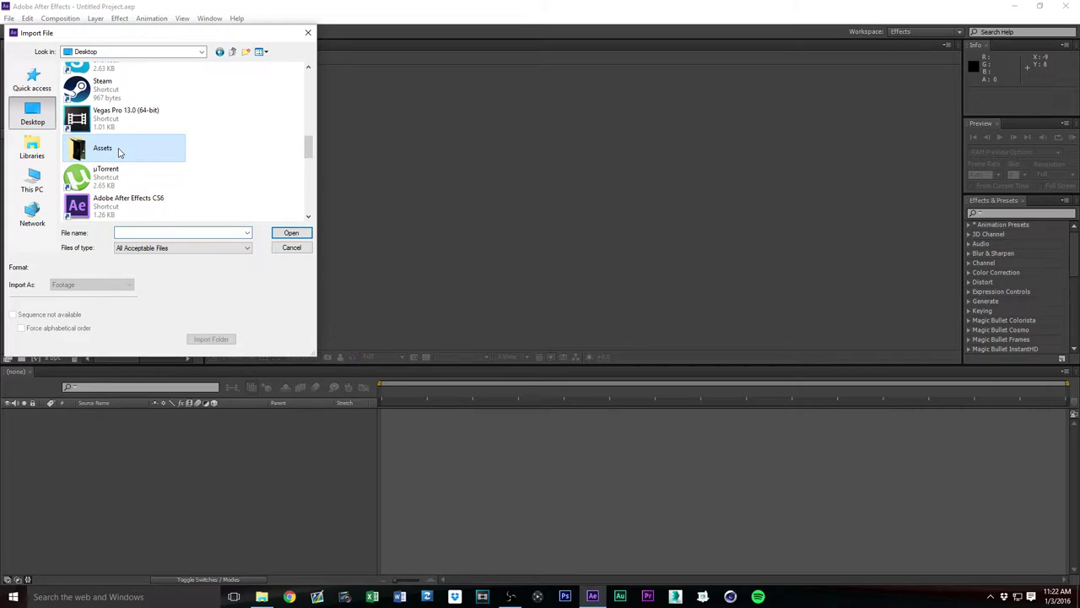
left_click(224, 340)
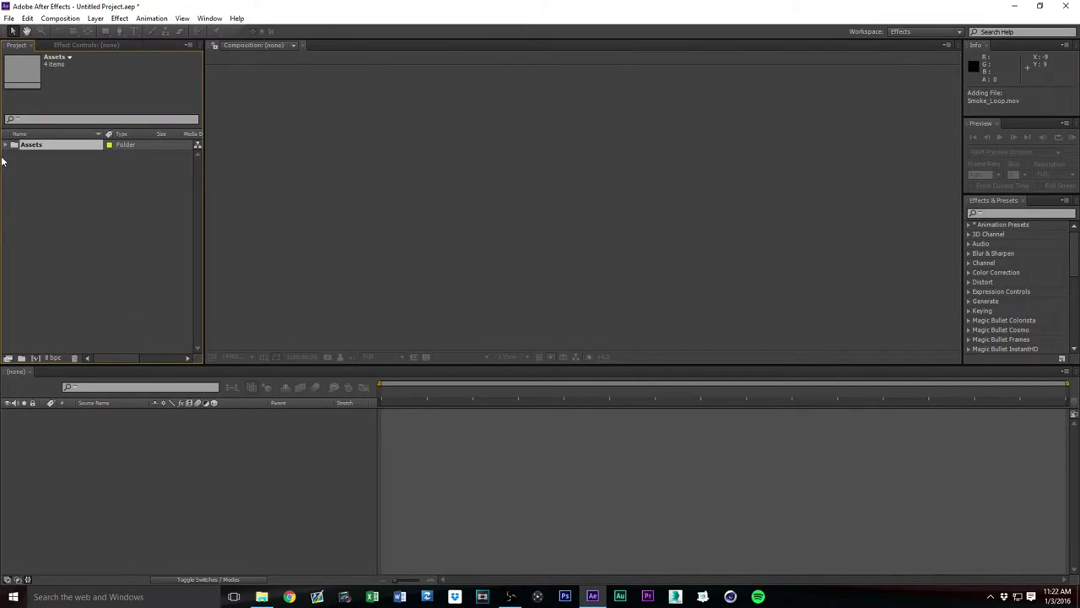
- Create a new composition from Raw Footage.mp4 in the Assets folder
left_click(6, 145)
left_click(11, 147)
left_click(7, 147)
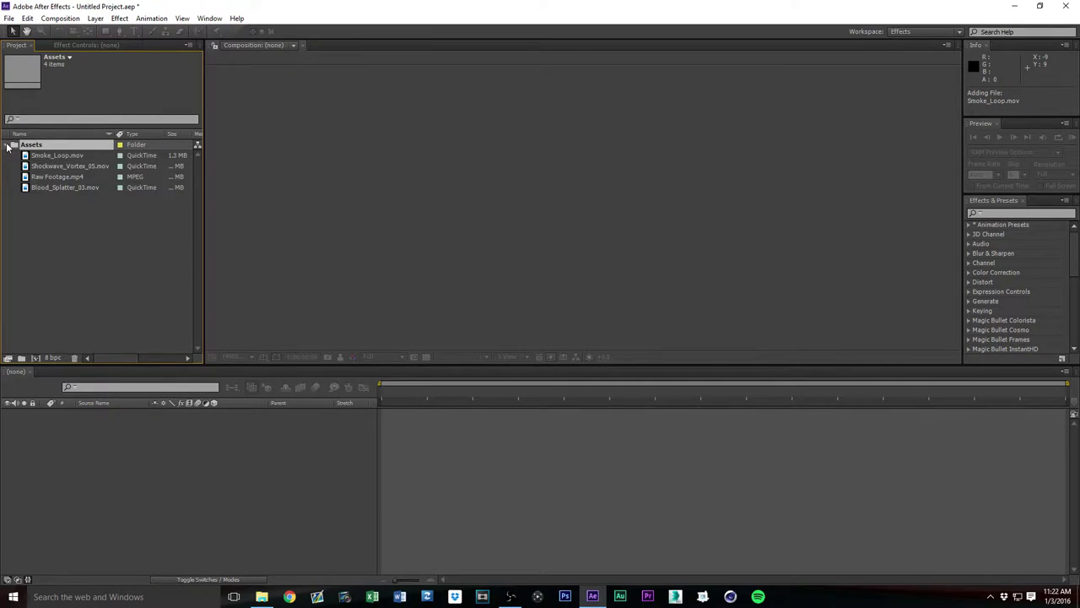
left_click(51, 181)
right_click(50, 182)
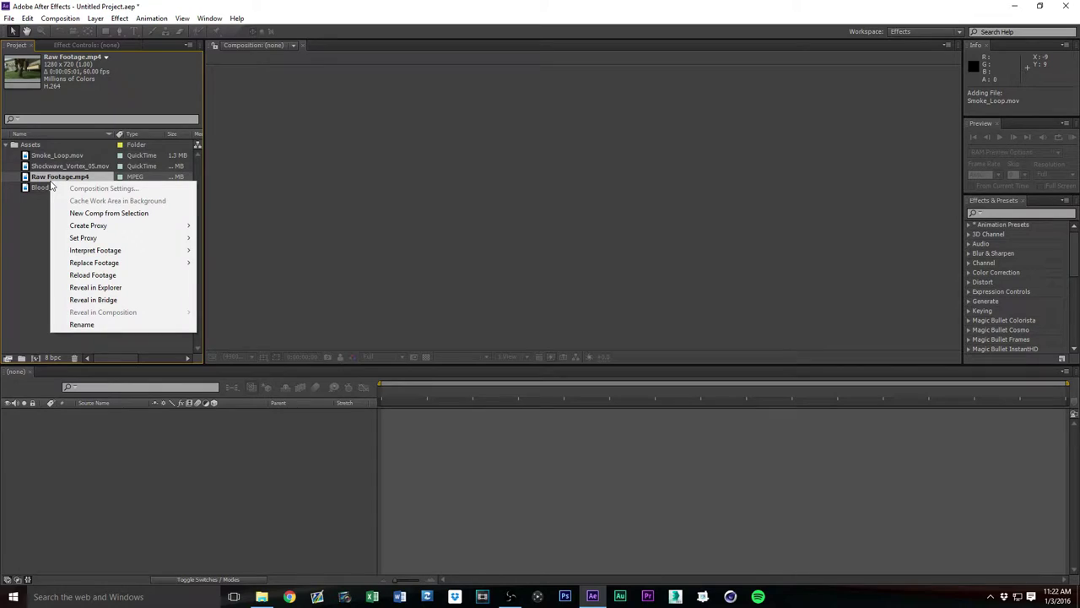
left_click(135, 213)
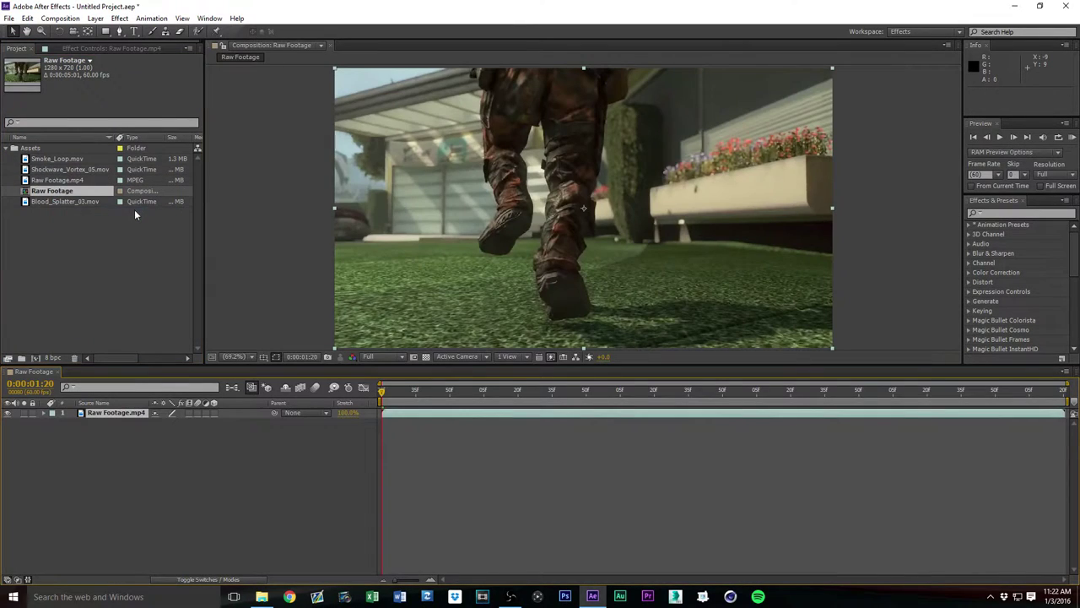
- Set the start timecode of the Raw Footage composition to 0
left_click(59, 18)
left_click(80, 43)
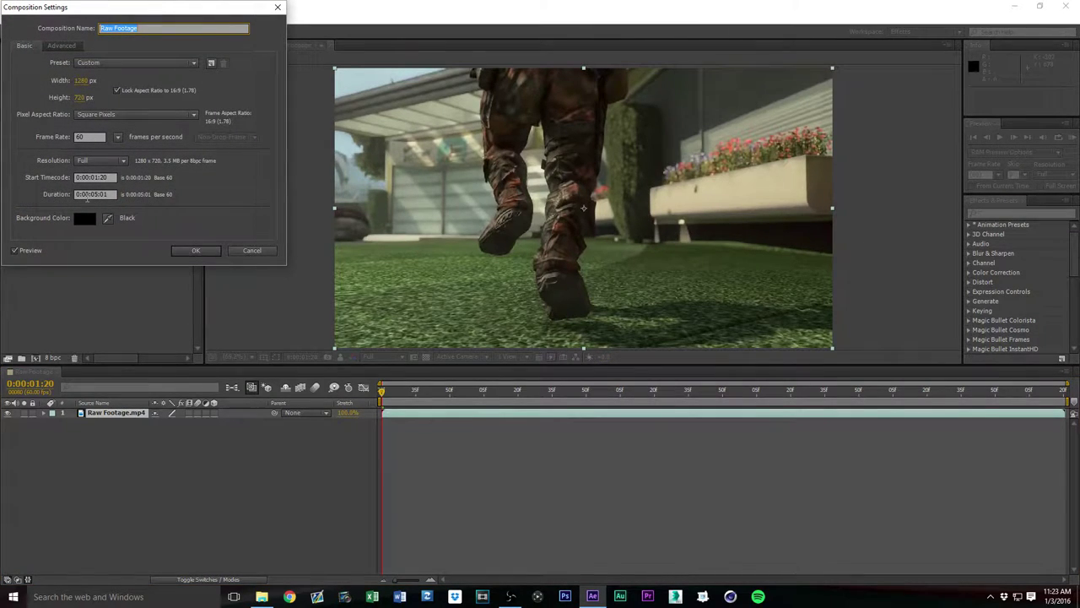
left_click(115, 178)
type("0")
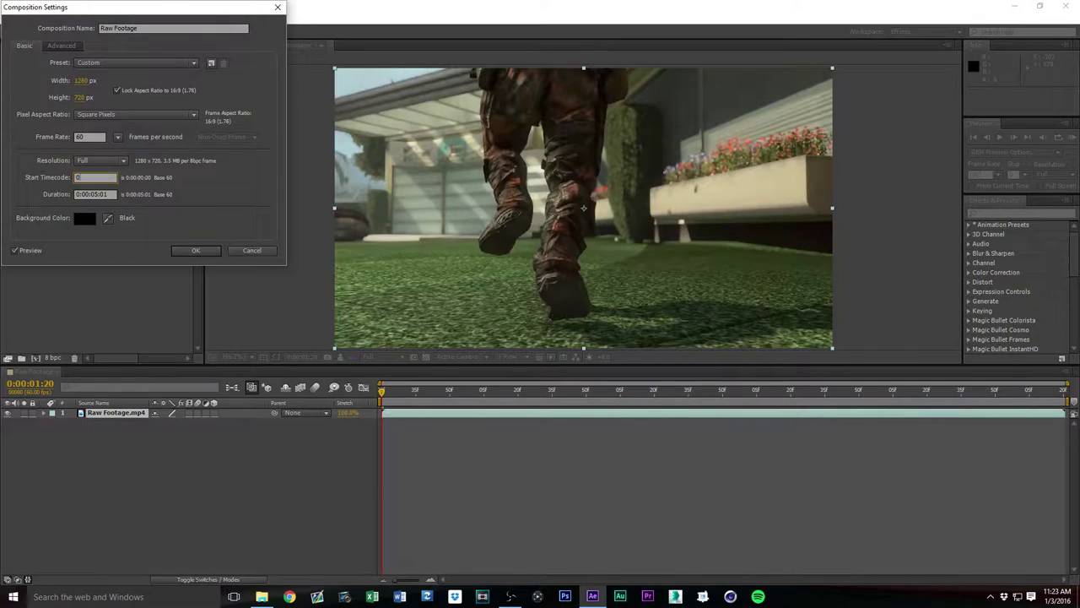
key("Return")
- End the work area at 0:00:04:59 to exclude the bad last frame, and trim the composition to the work area
left_click_drag(384, 393, 1064, 420)
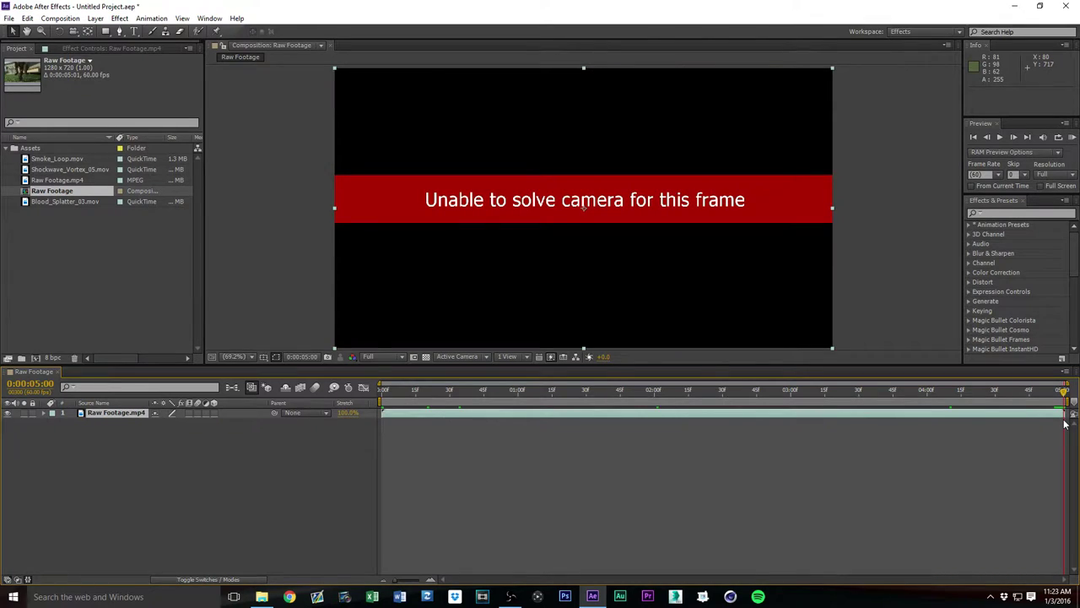
key("Page_Up")
key("n")
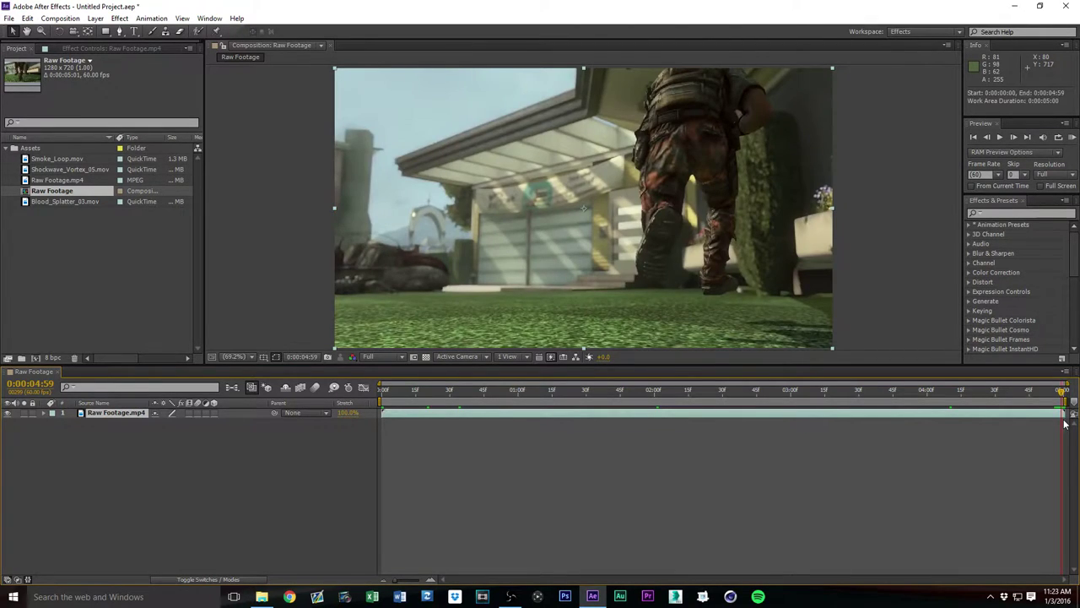
left_click(1011, 391)
right_click(984, 402)
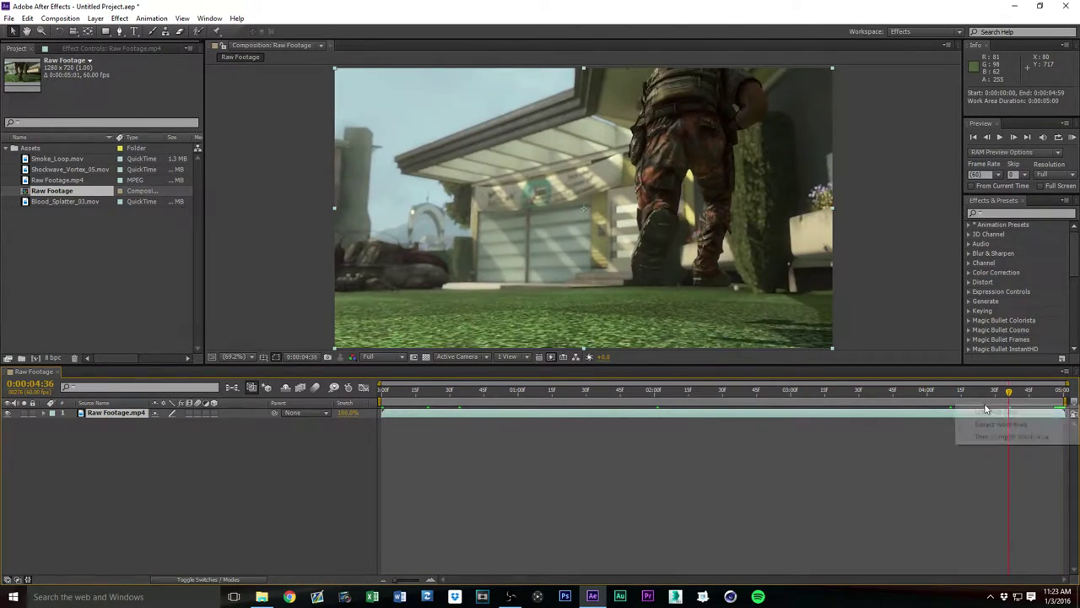
left_click(1013, 435)
- Play back the trimmed composition from its start and return to the first frame
left_click_drag(1045, 393, 331, 416)
key("space")
left_click_drag(387, 396, 352, 410)
- Apply camera tracking to the Raw Footage.mp4 layer and run the 3D Camera Tracker analysis
right_click(119, 414)
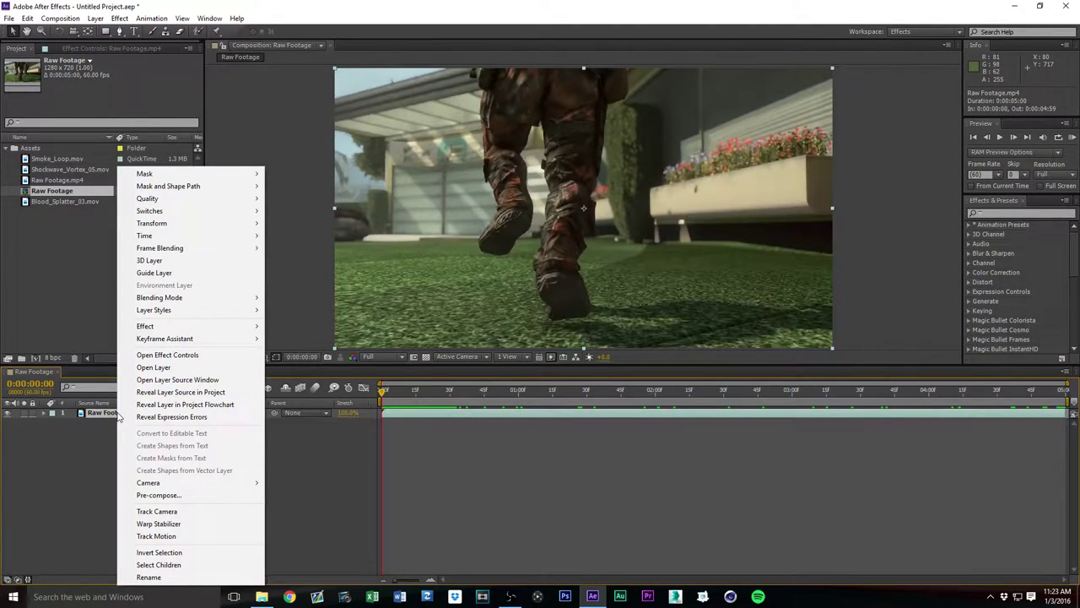
left_click(160, 511)
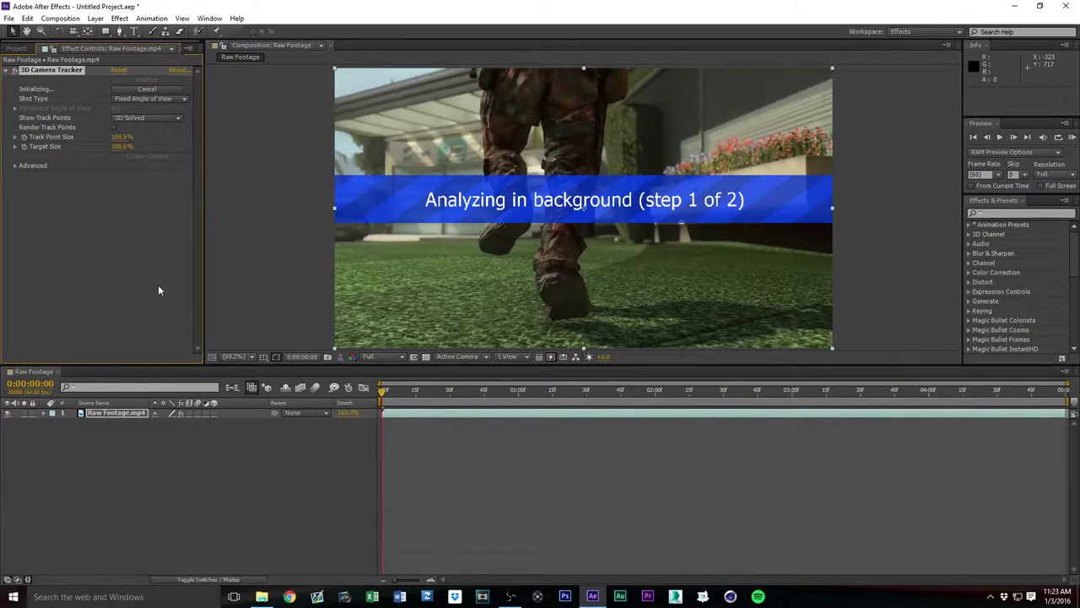
left_click(132, 88)
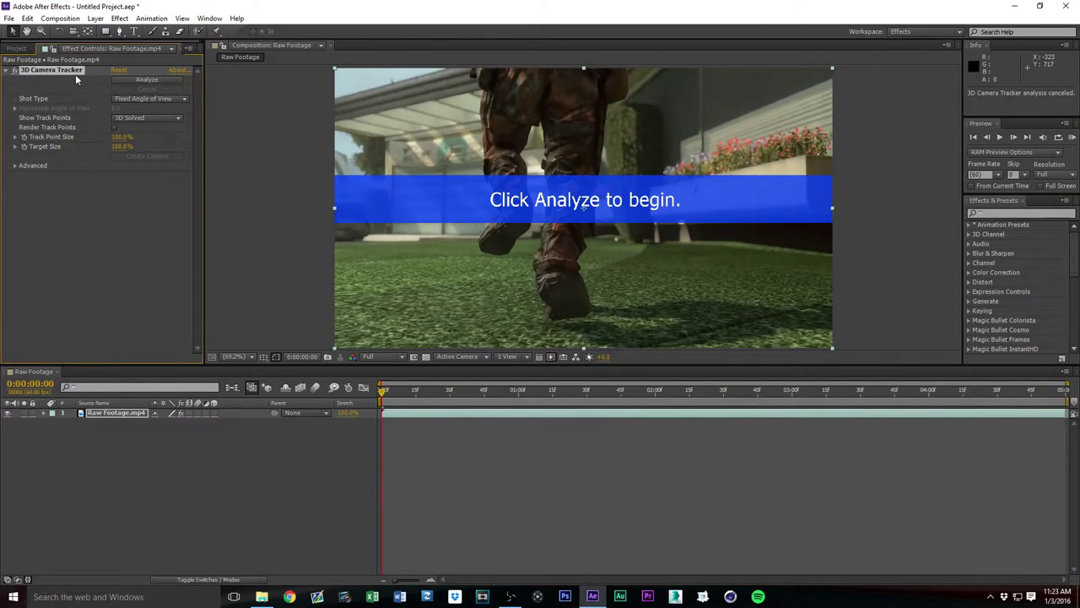
right_click(142, 413)
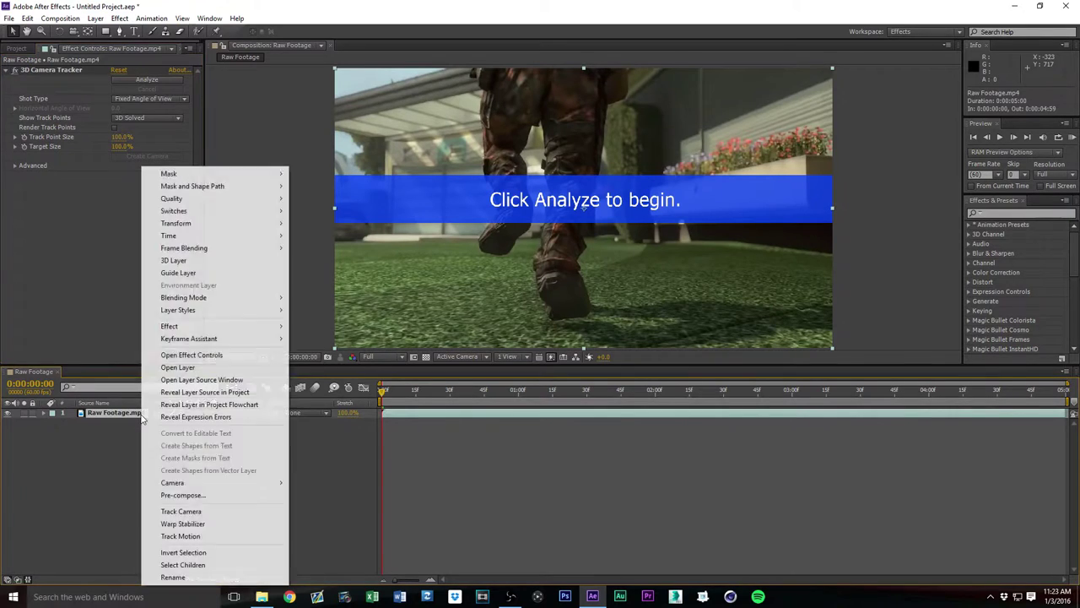
left_click(114, 112)
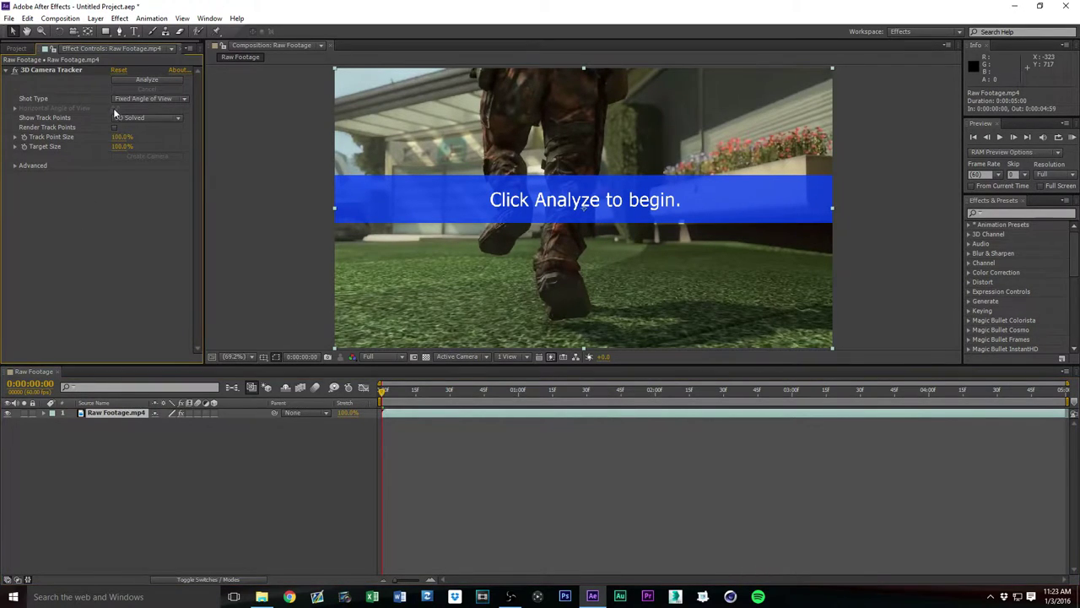
left_click(142, 79)
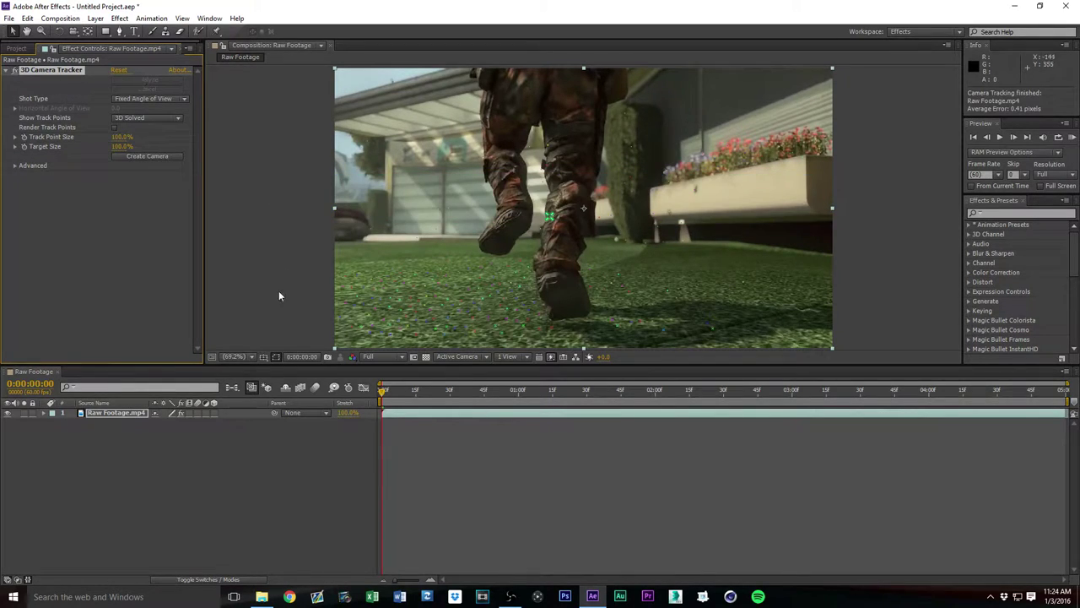
- Select a group of track points lying flat on the grass at 0:00:02:37 and create a null and camera from them
left_click_drag(383, 390, 769, 390)
left_click_drag(814, 362, 509, 439)
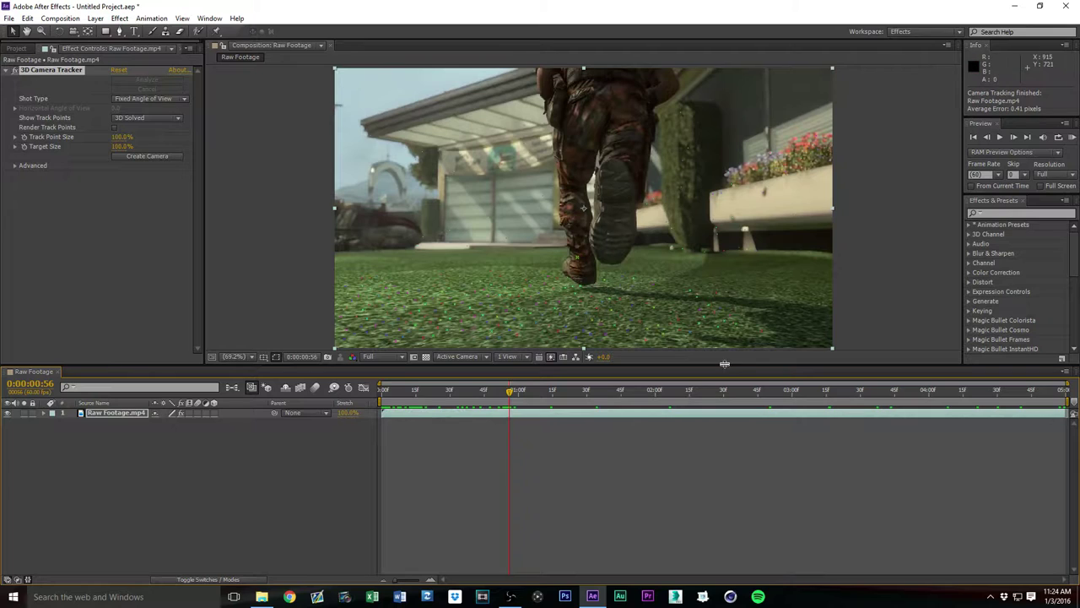
left_click_drag(409, 392, 1065, 396)
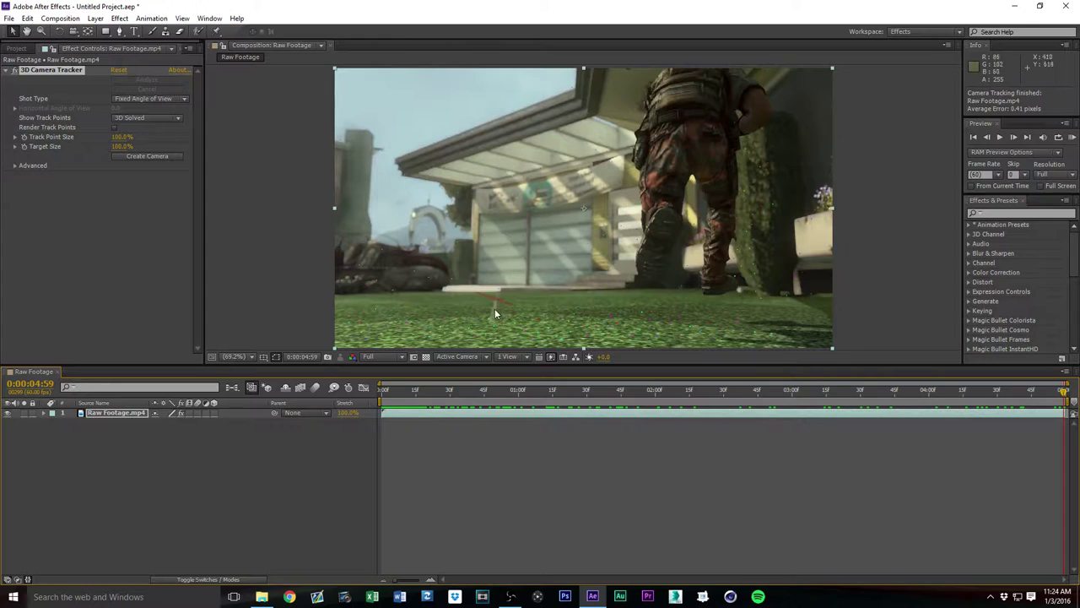
left_click_drag(397, 392, 1046, 382)
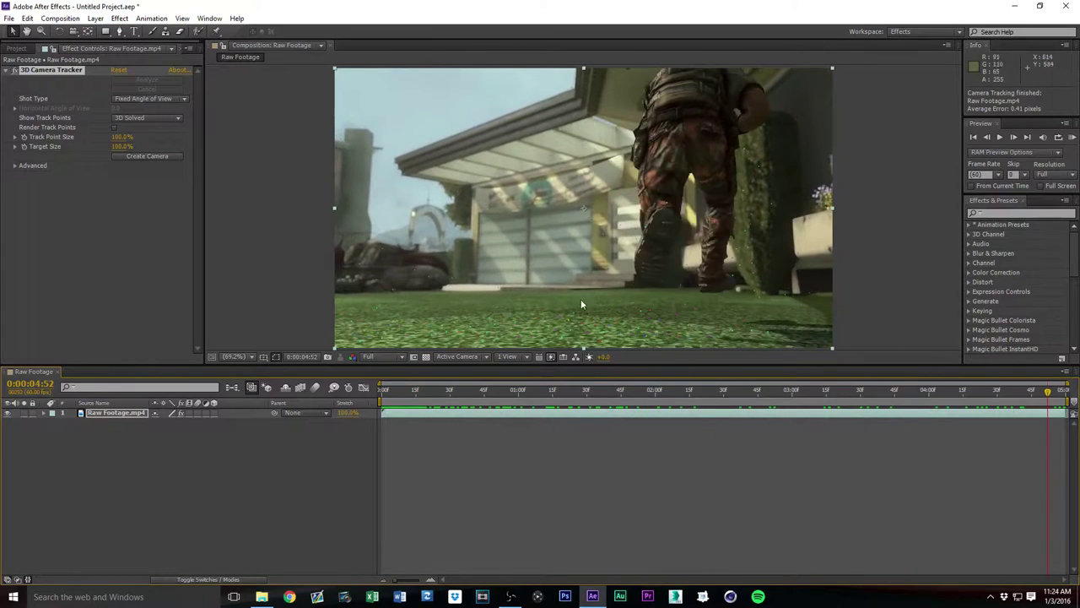
left_click_drag(463, 390, 600, 387)
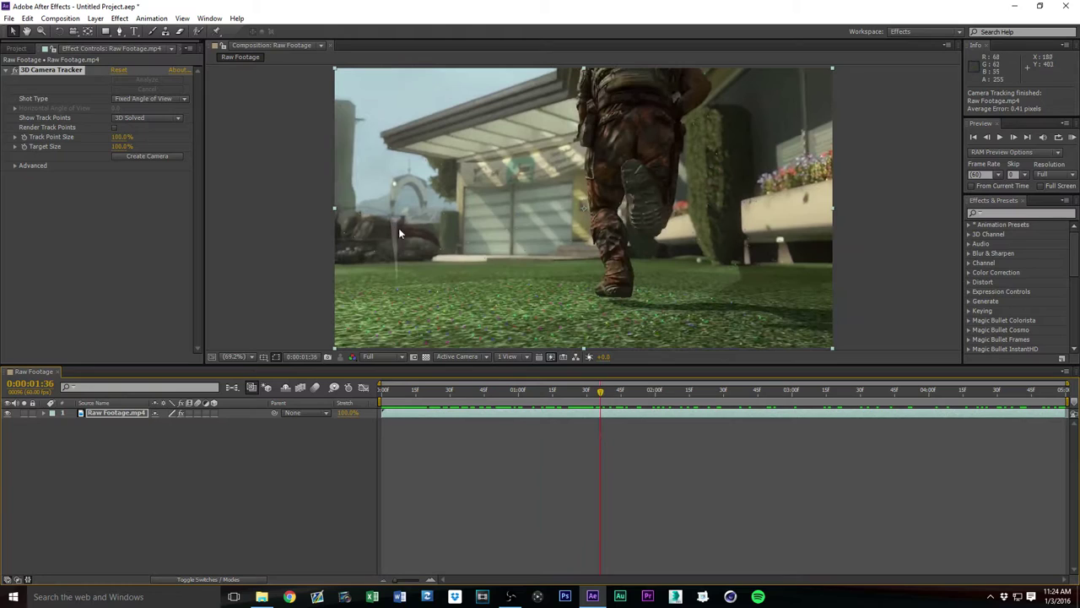
left_click_drag(426, 403, 739, 418)
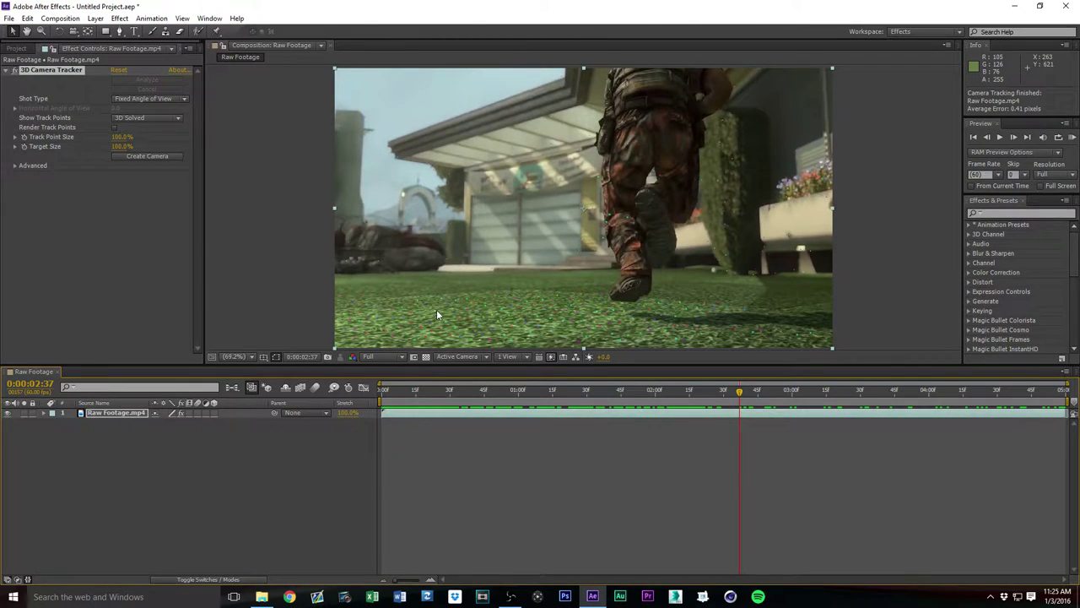
left_click(354, 290)
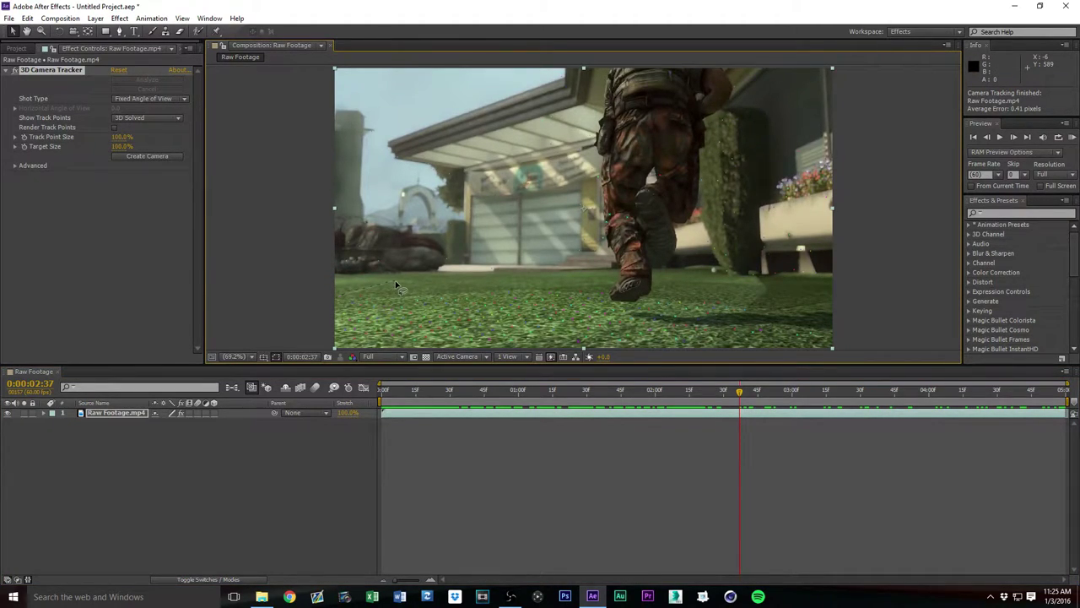
mouse_move(394, 280)
left_mouse_down()
mouse_move(492, 290)
mouse_move(517, 313)
mouse_move(526, 352)
mouse_move(457, 379)
mouse_move(330, 355)
left_mouse_up()
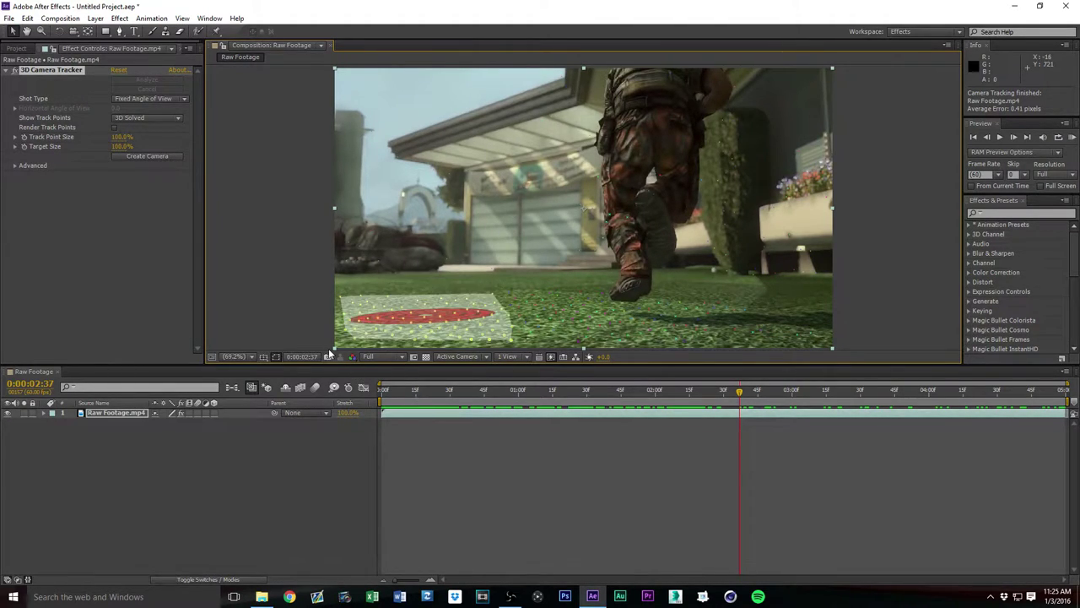
right_click(421, 320)
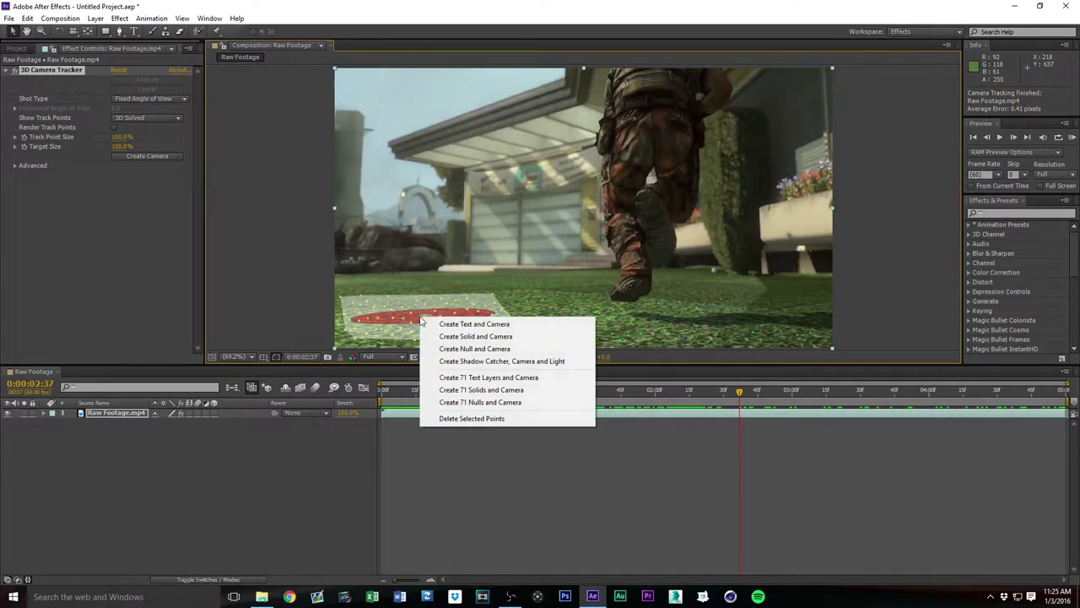
left_click(473, 349)
- Select the new track null and play and scrub through the footage to check how well it sticks to the grass
left_click(108, 414)
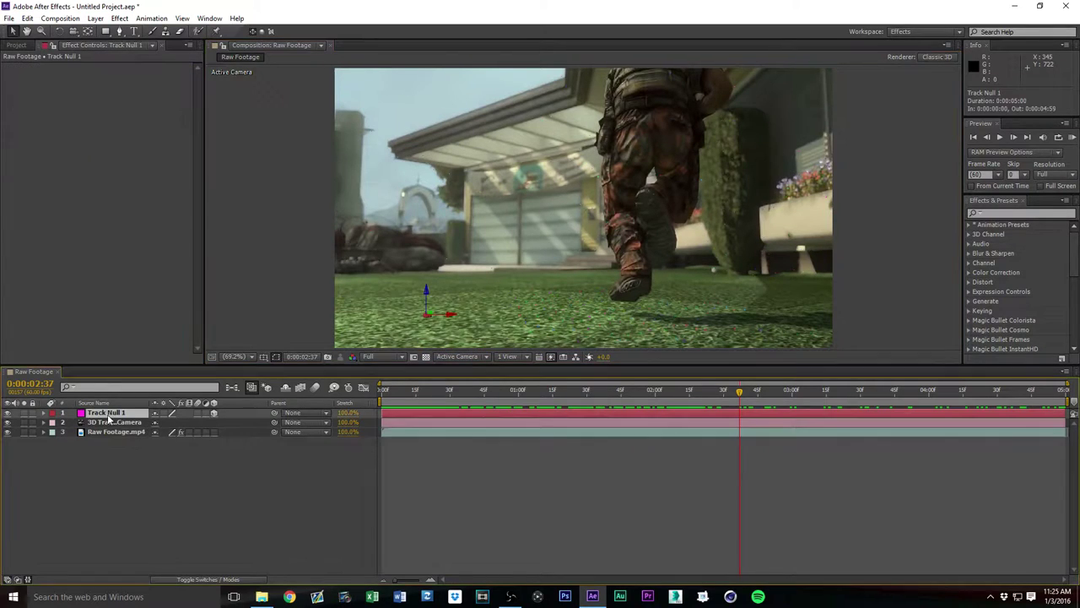
left_click_drag(397, 392, 374, 394)
key("space")
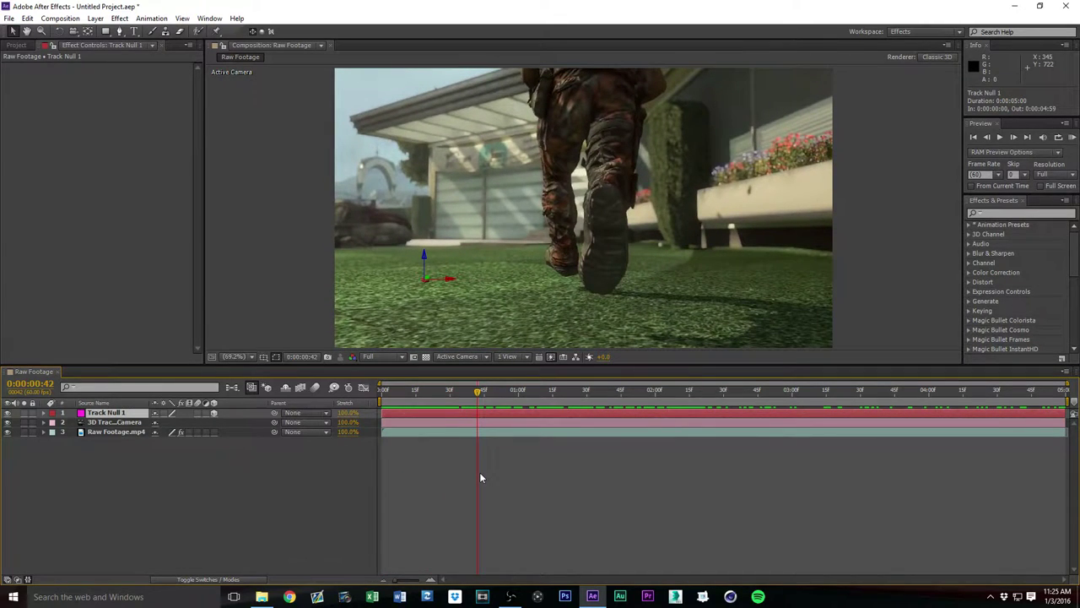
left_click_drag(410, 392, 468, 442)
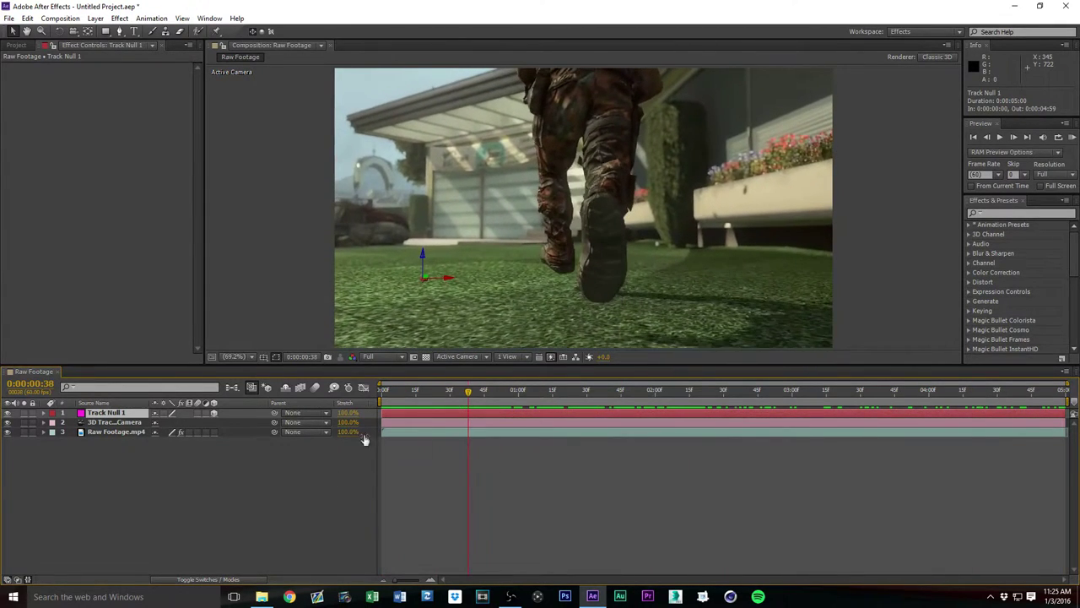
left_click_drag(436, 391, 440, 446)
left_click_drag(543, 446, 610, 441)
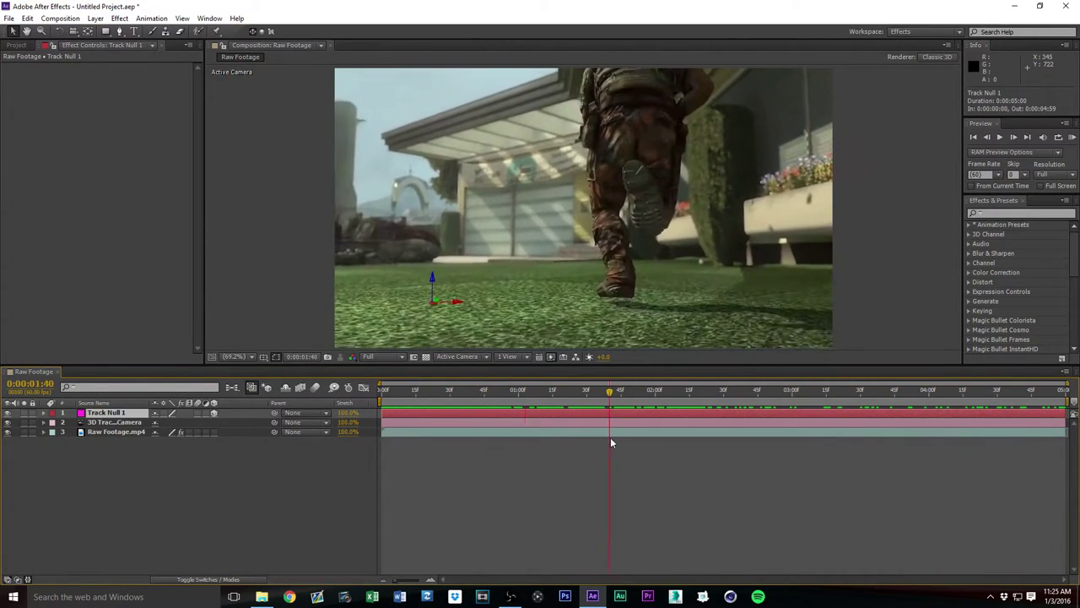
scroll(418, 321, "up", 1)
scroll(416, 330, "down", 1)
left_click_drag(421, 394, 273, 489)
- Save the project as Tutorial in the Tutorial Cool 2D Text folder inside YouTube Uploads on the Projects/Assetts (H:) drive
key("ctrl+s")
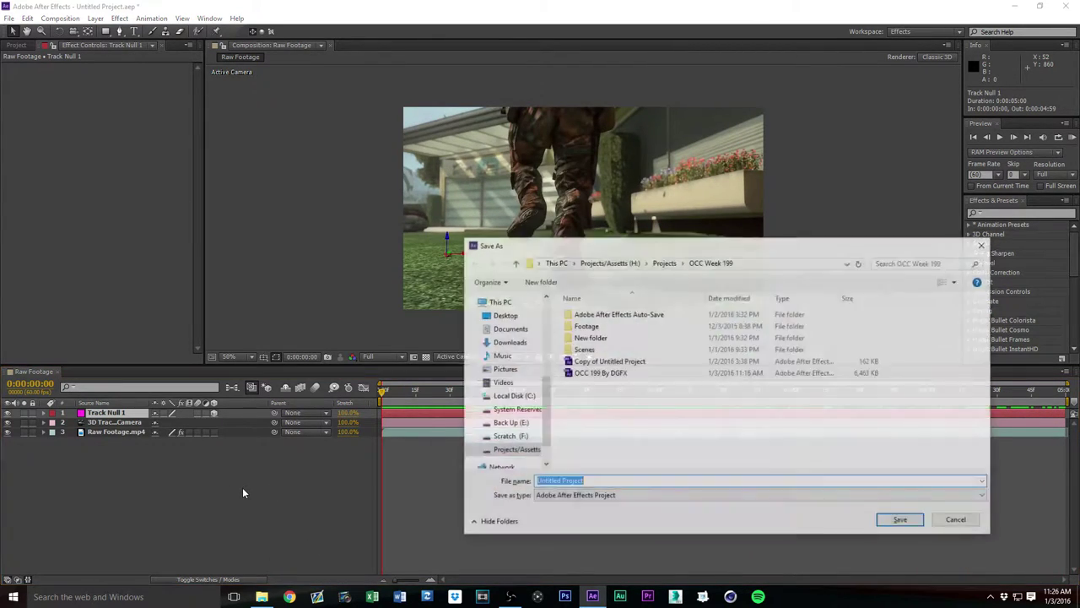
key("Escape")
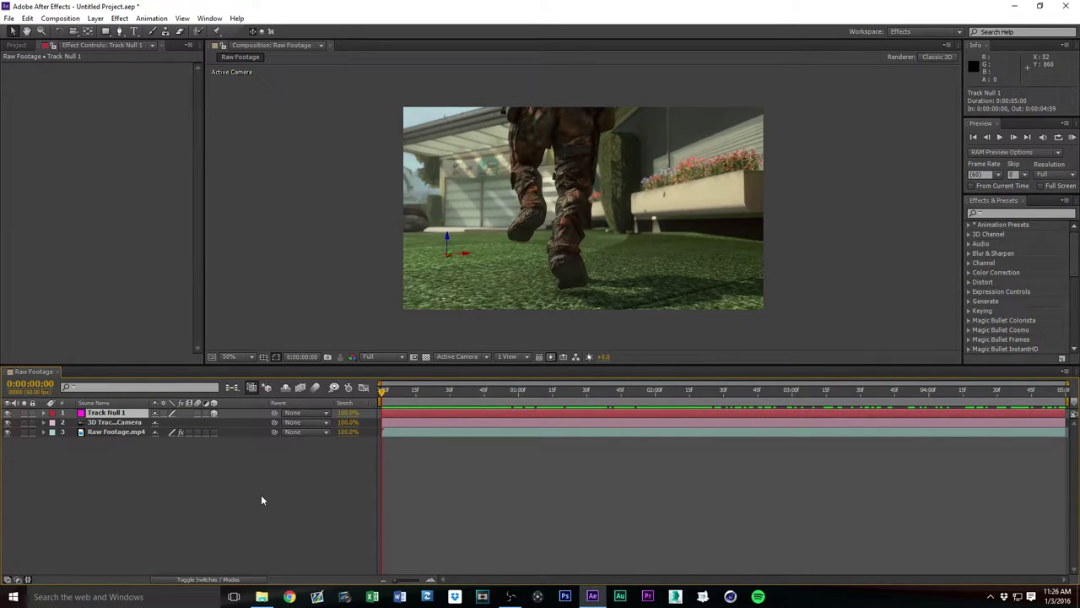
key("ctrl+s")
left_click(664, 262)
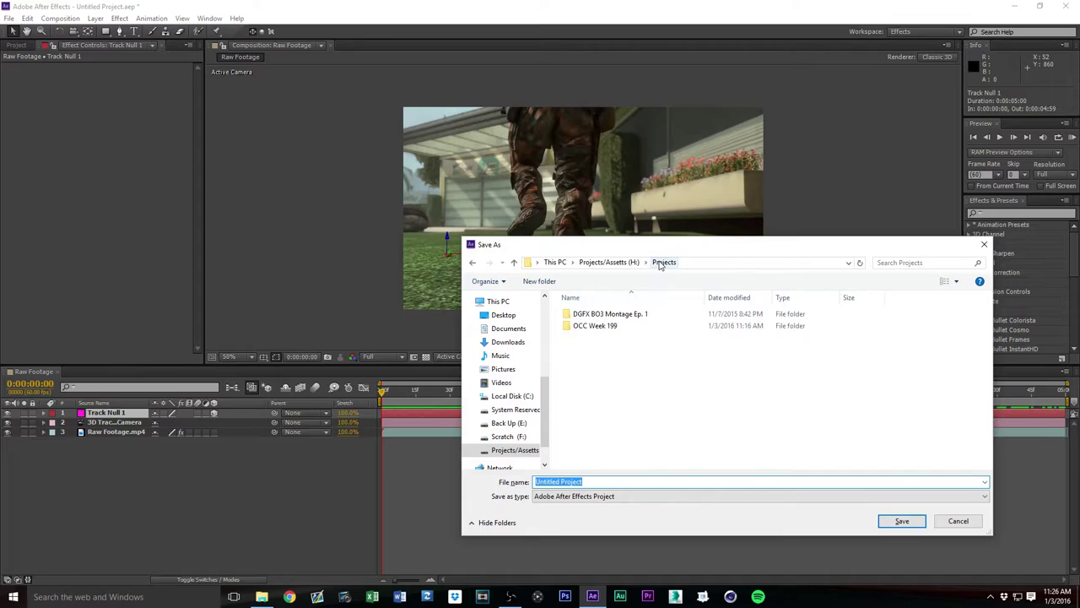
left_click(608, 262)
left_click(590, 374)
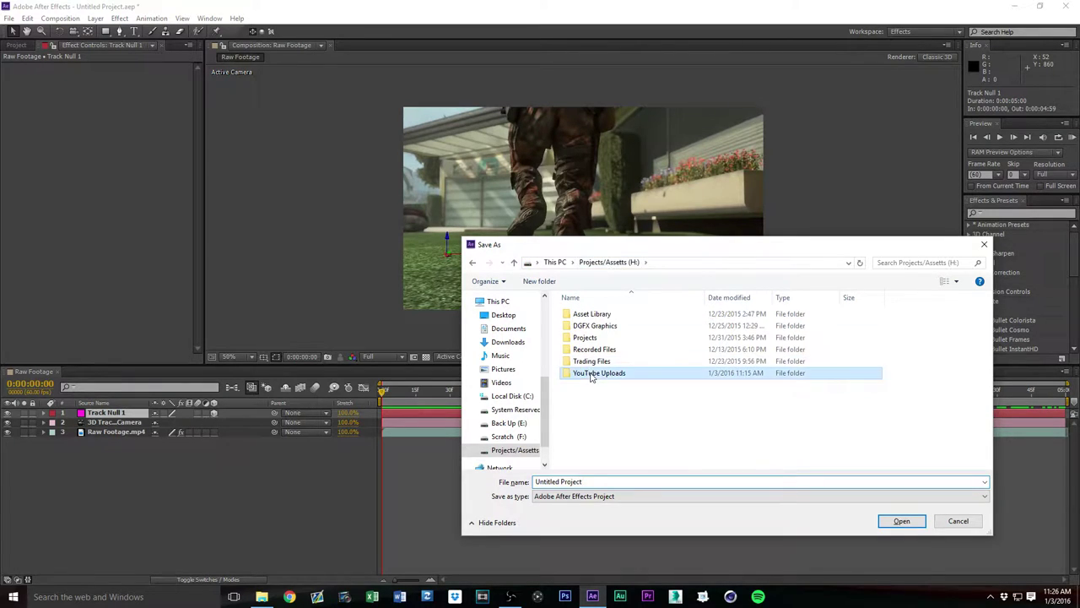
double_click(591, 376)
double_click(603, 326)
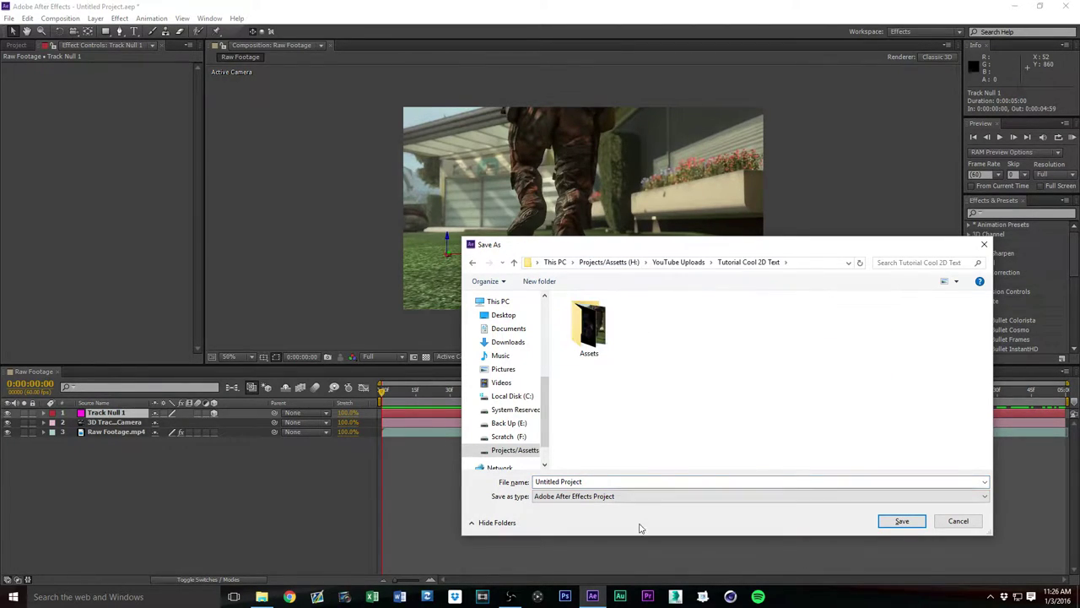
left_click(613, 484)
type("Tutorial")
key("Return")
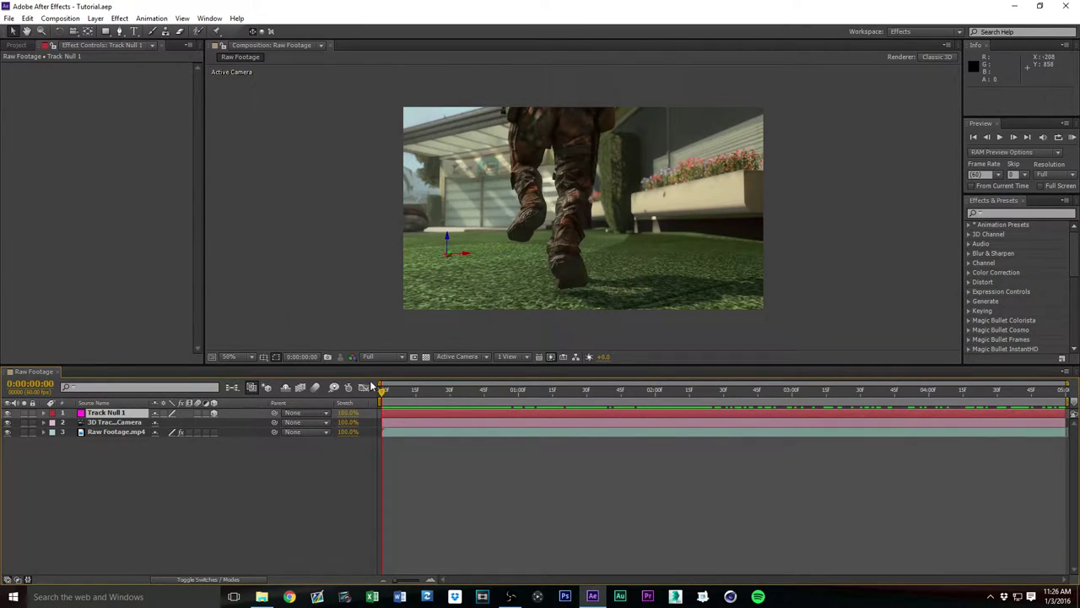
- Scrub through the tracked footage from start to end with the composition fitted in the viewer, and return to the first frame
left_click_drag(384, 390, 1063, 390)
left_click_drag(607, 423, 370, 442)
scroll(541, 292, "up", 1)
left_click_drag(390, 392, 1063, 390)
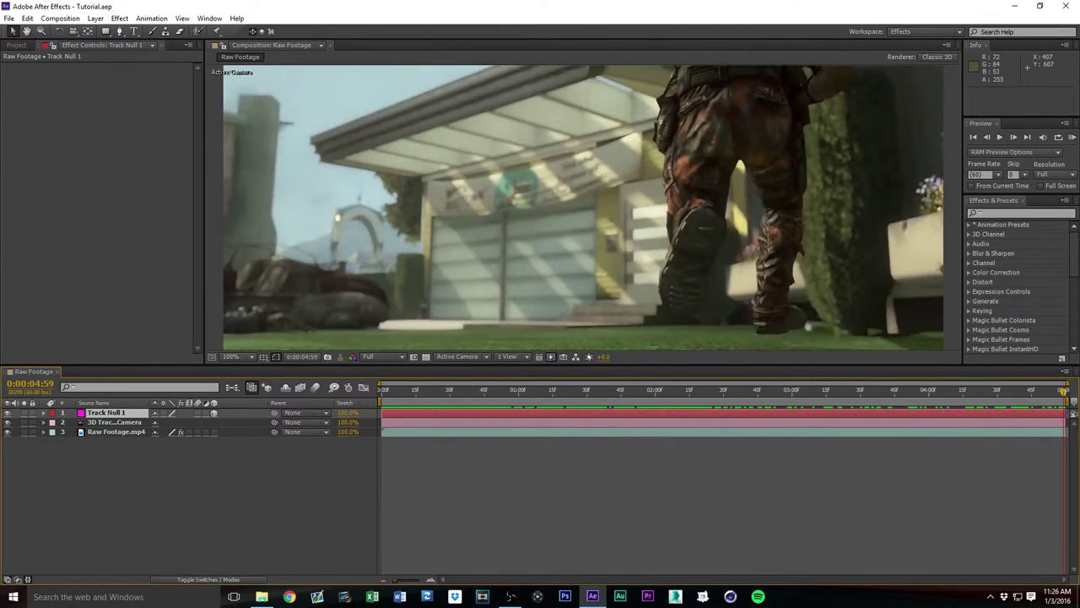
left_click(240, 357)
left_click(257, 383)
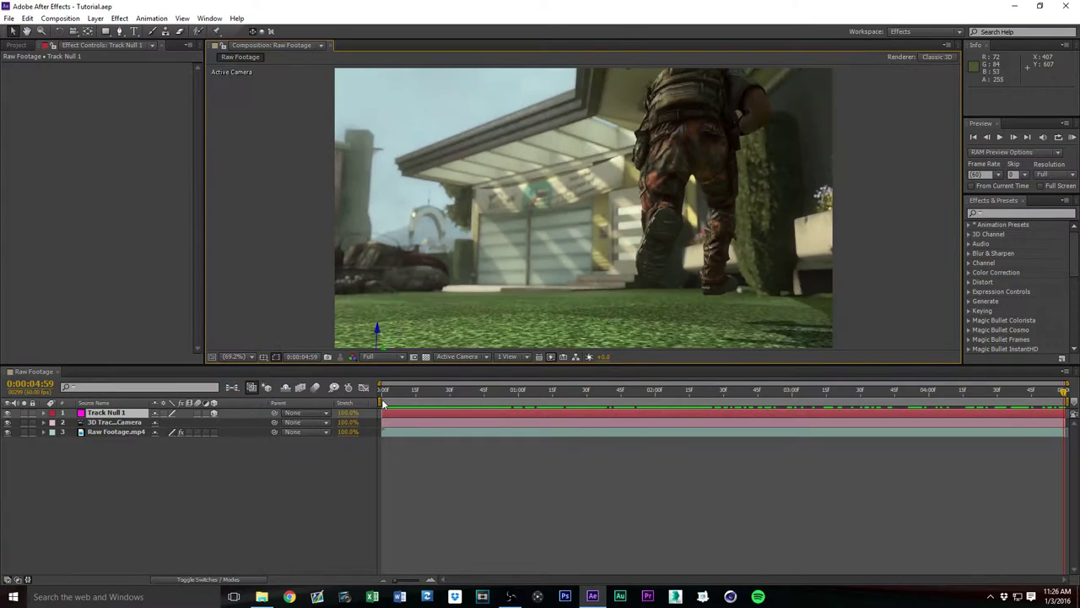
left_click(382, 391)
mouse_move(378, 400)
left_mouse_down()
mouse_move(1065, 395)
mouse_move(376, 403)
left_mouse_up()
- Try a single two-line text layer reading HEY TUTORIAL over the soldier's legs, and delete that layer
left_click(135, 31)
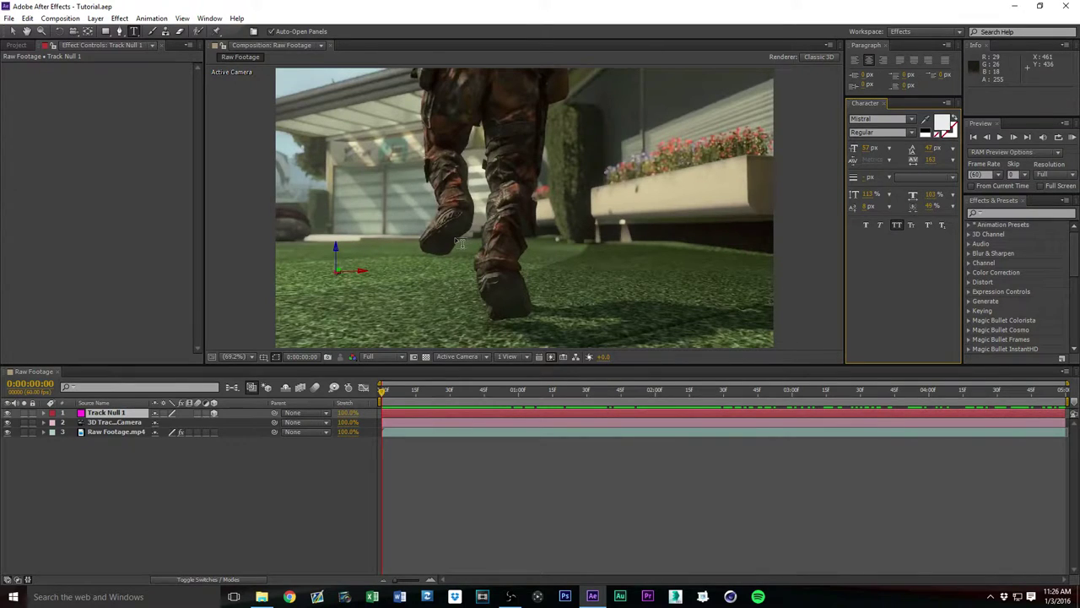
left_click(501, 250)
type("HEY")
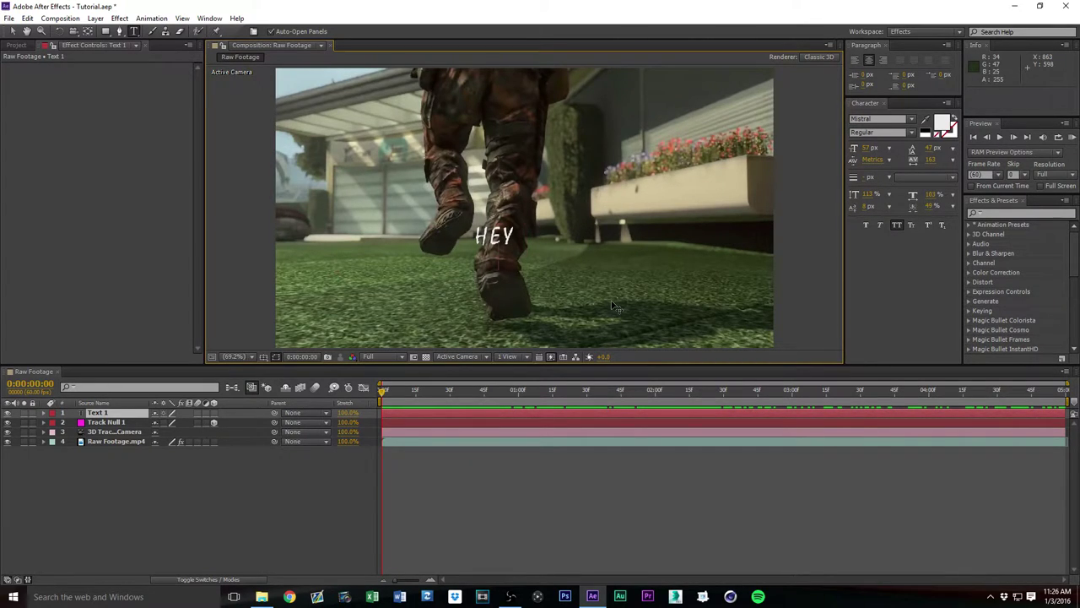
key("Return")
type("TUTORIAL")
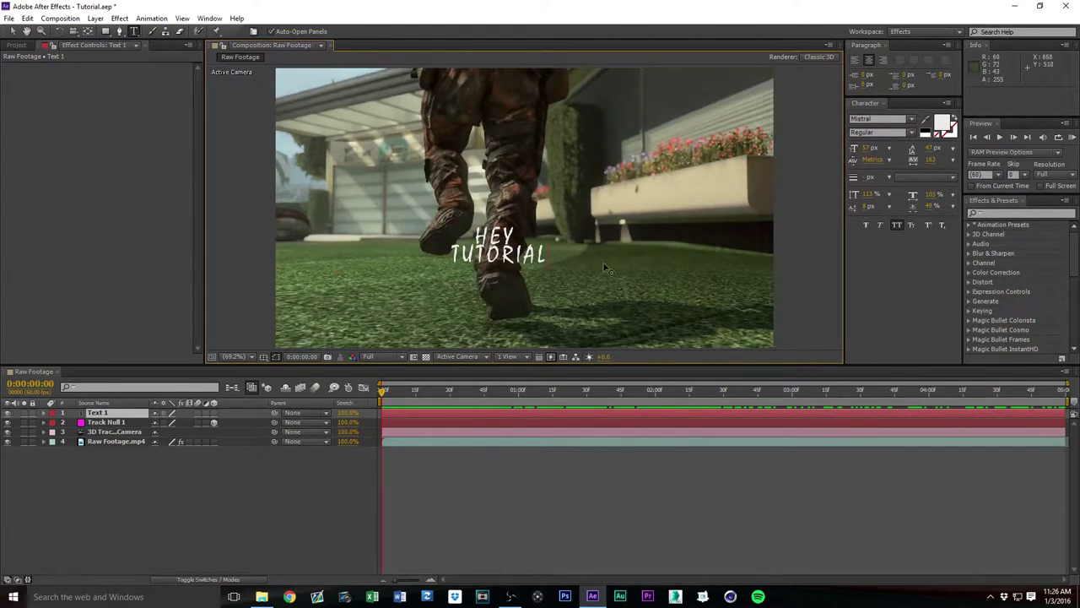
left_click(102, 418)
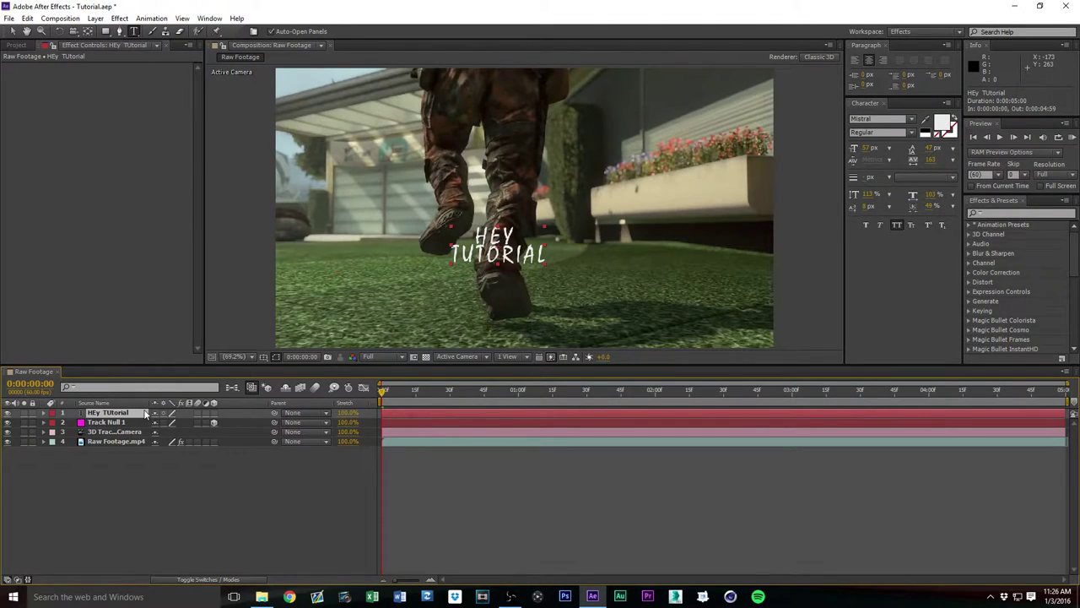
key("Delete")
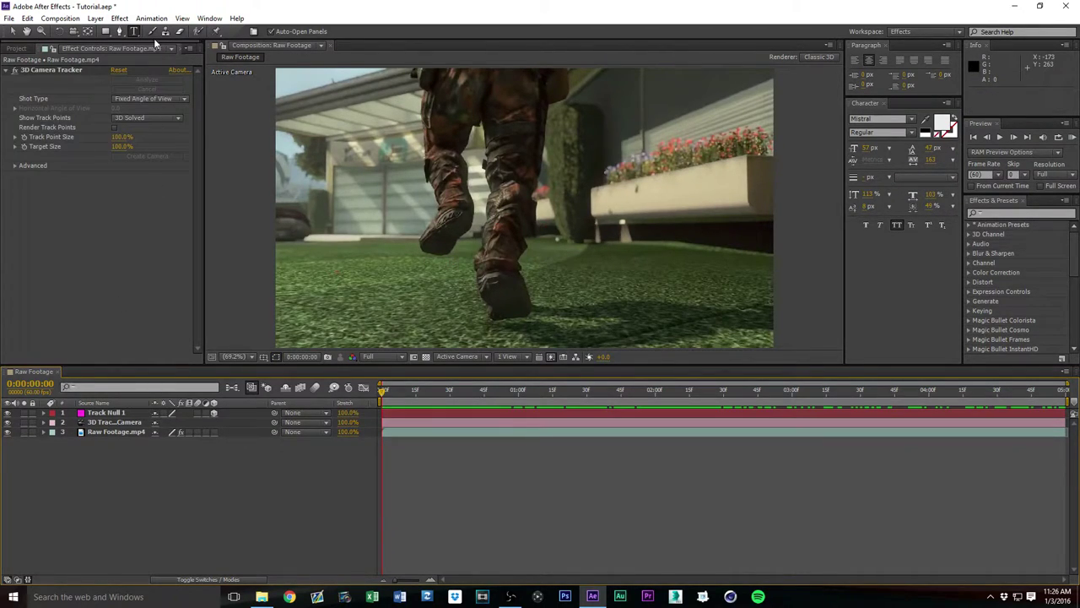
- Create a text layer reading HEYU over the soldier's legs
left_click(132, 34)
left_click(577, 202)
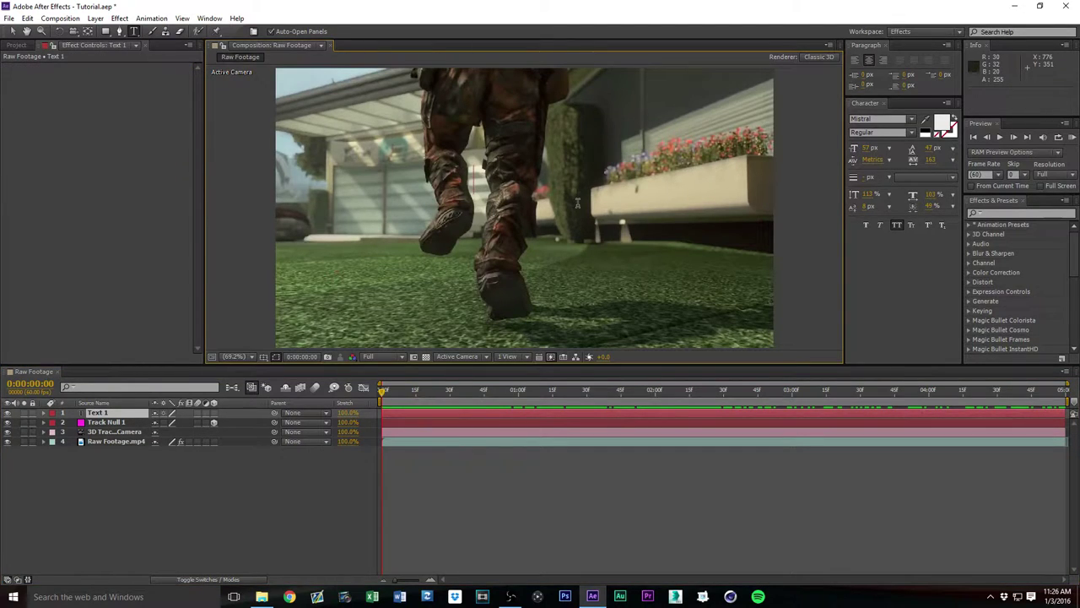
type("HEYU")
- Create a separate text layer reading TUTORIAL on the grass just below the track null
left_click(106, 422)
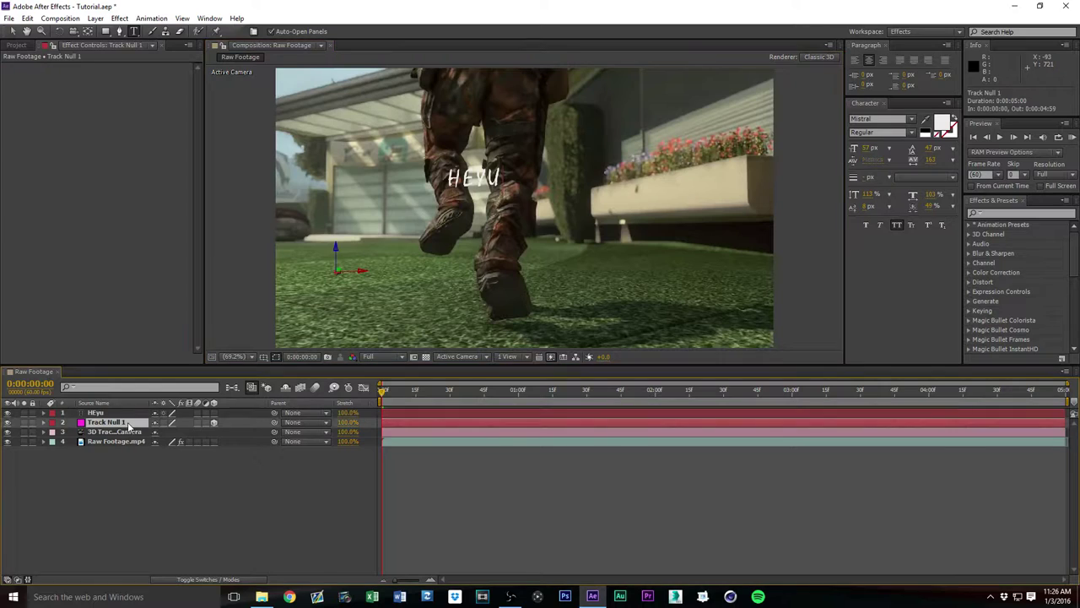
left_click(369, 308)
type("TURTO")
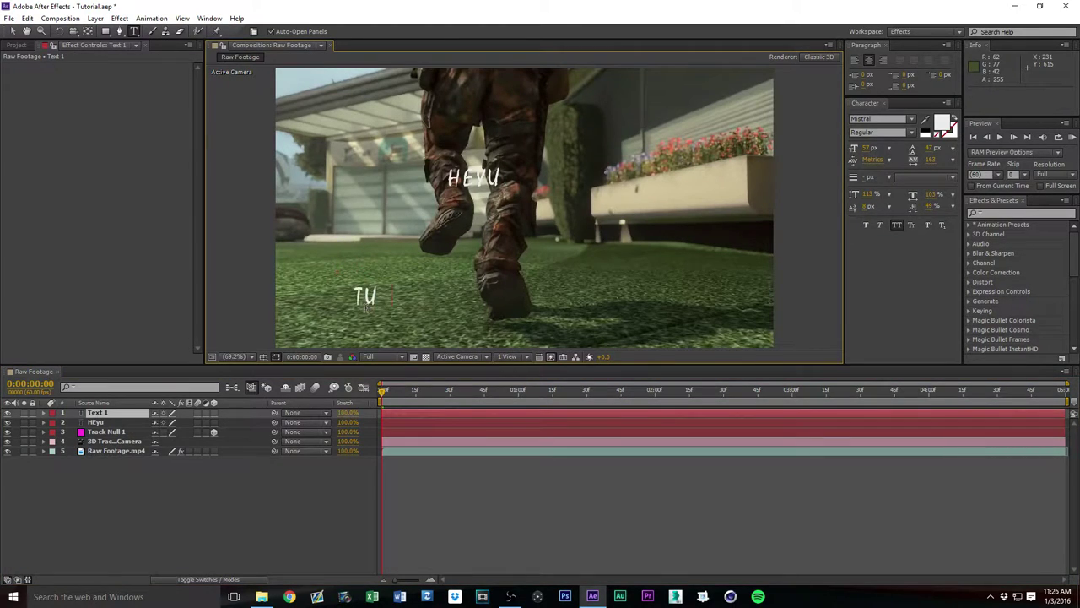
key("BackSpace")
key("BackSpace")
key("BackSpace")
type("TORIAL")
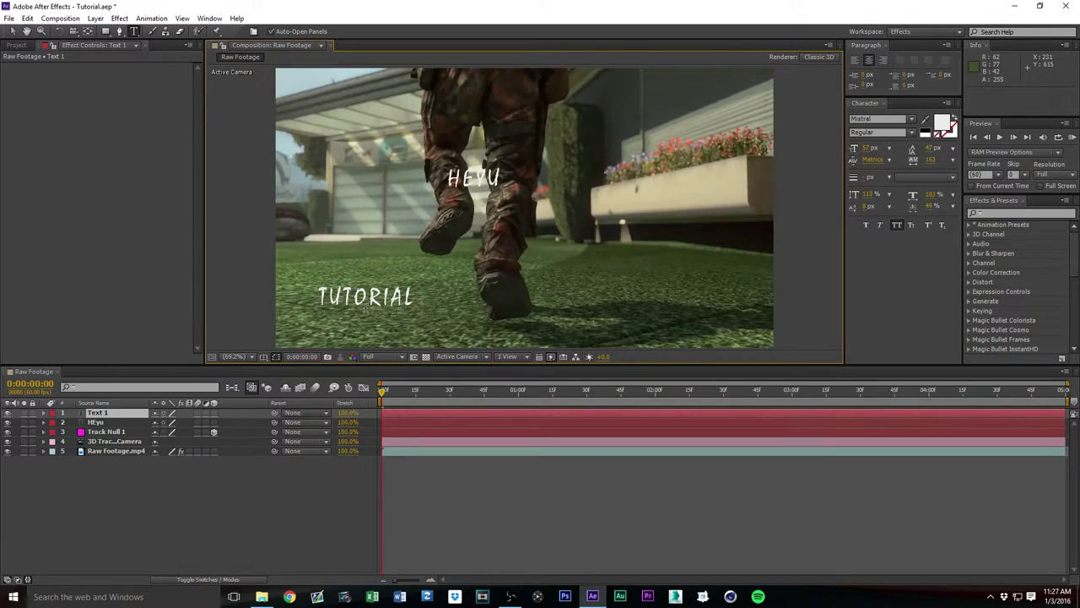
left_click(120, 416)
left_click(117, 422)
left_click(120, 413)
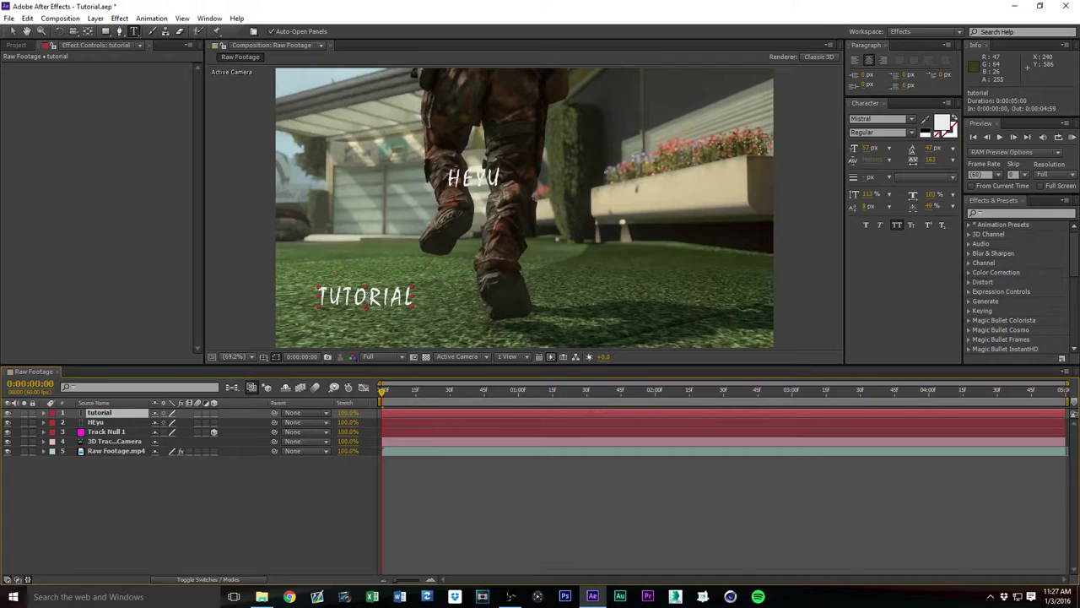
left_click(115, 422)
left_click(114, 413)
left_click(118, 422)
left_click(118, 414)
left_click(121, 421)
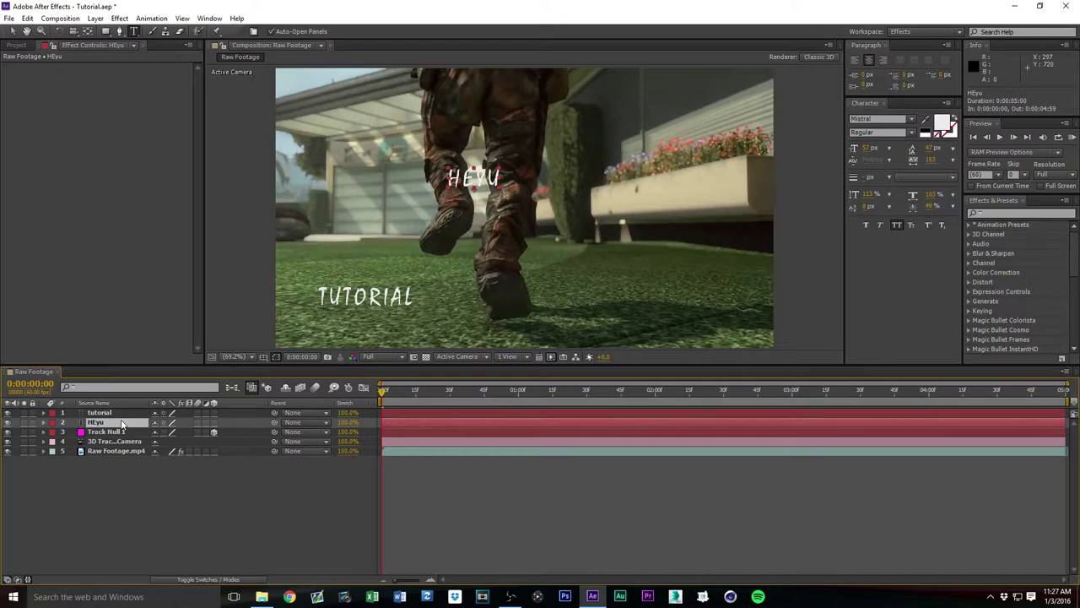
left_click(107, 414)
left_click(113, 422)
- Colour the letters RIAL of the TUTORIAL text dark red, 880000
left_click_drag(381, 295, 415, 297)
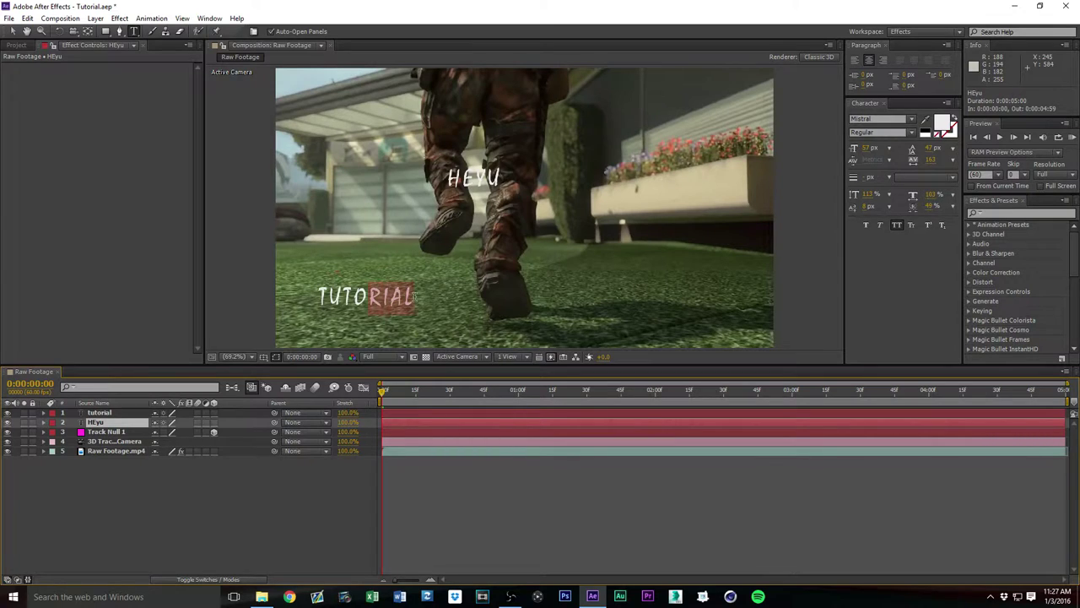
left_click(941, 125)
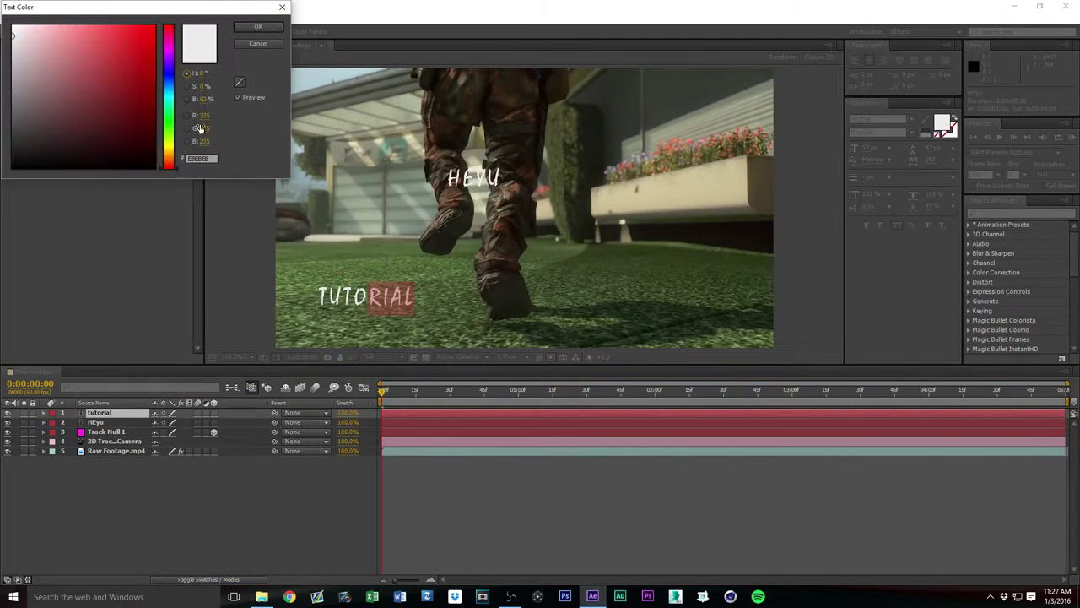
left_click_drag(117, 107, 260, 2)
left_click_drag(148, 91, 175, 91)
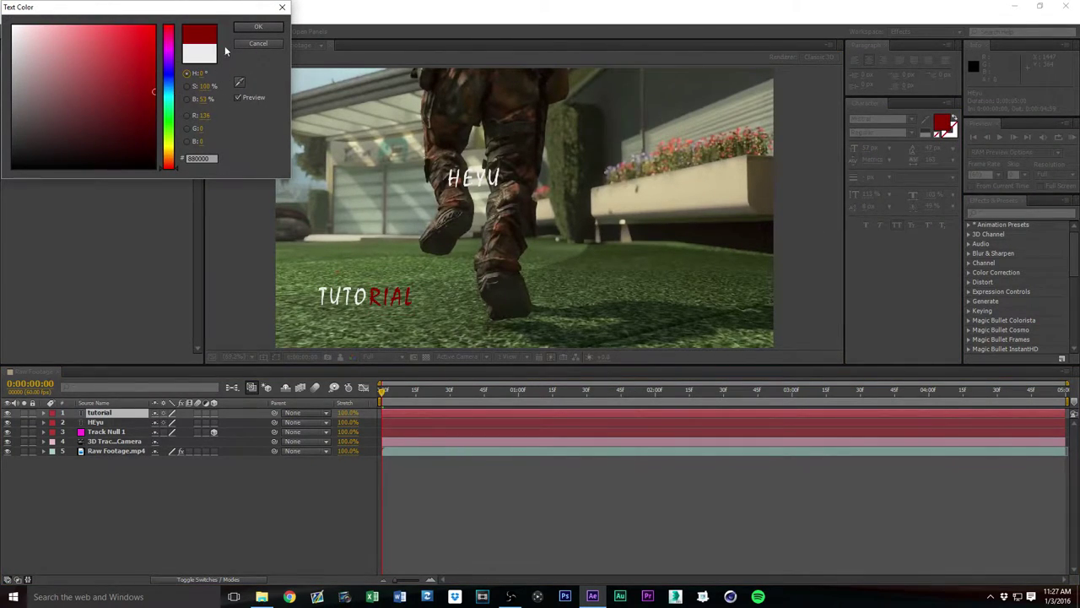
left_click(276, 30)
- Reduce the font size of the letters TUTO in the TUTORIAL text so they are smaller than RIAL
left_click_drag(371, 297, 319, 296)
left_click_drag(868, 150, 849, 152)
left_click(399, 298)
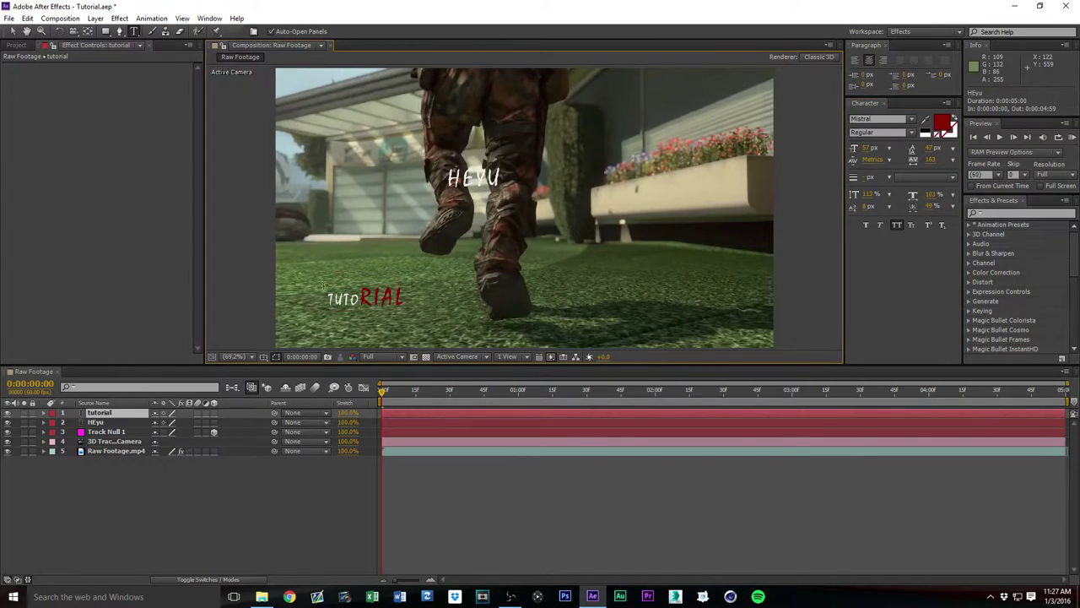
left_click(119, 412)
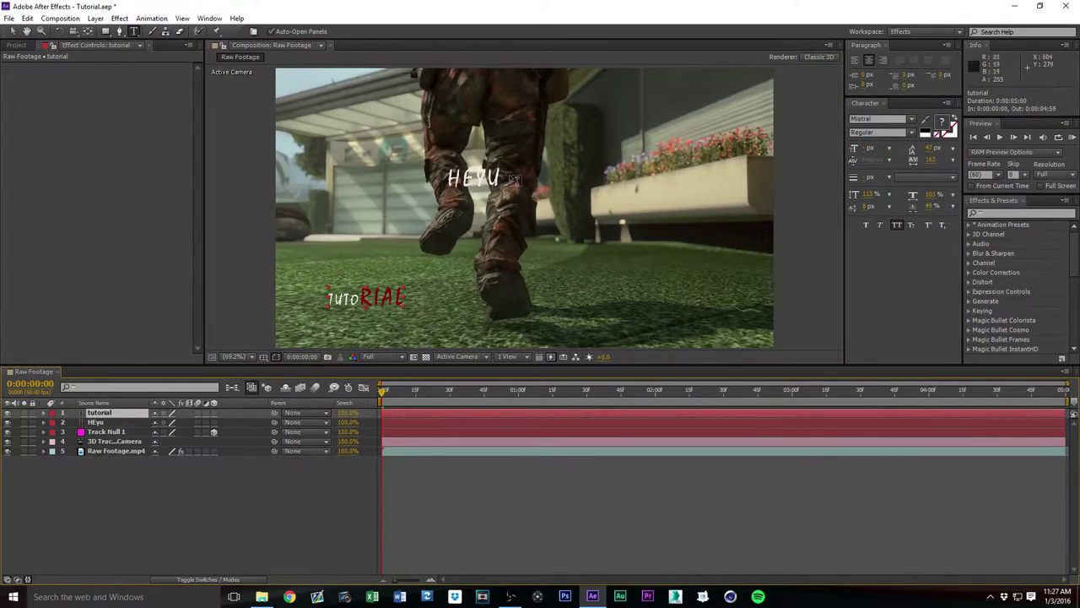
- Colour the last letter U of the HEYU text bright red, FF0000
left_click_drag(488, 178, 504, 180)
left_click(943, 124)
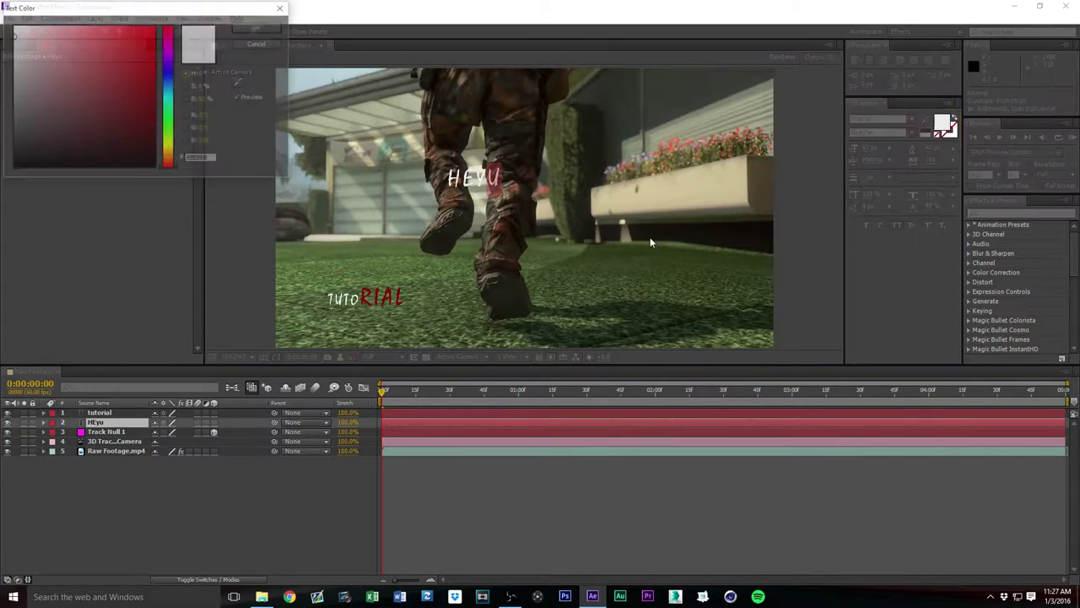
left_click_drag(178, 83, 188, 11)
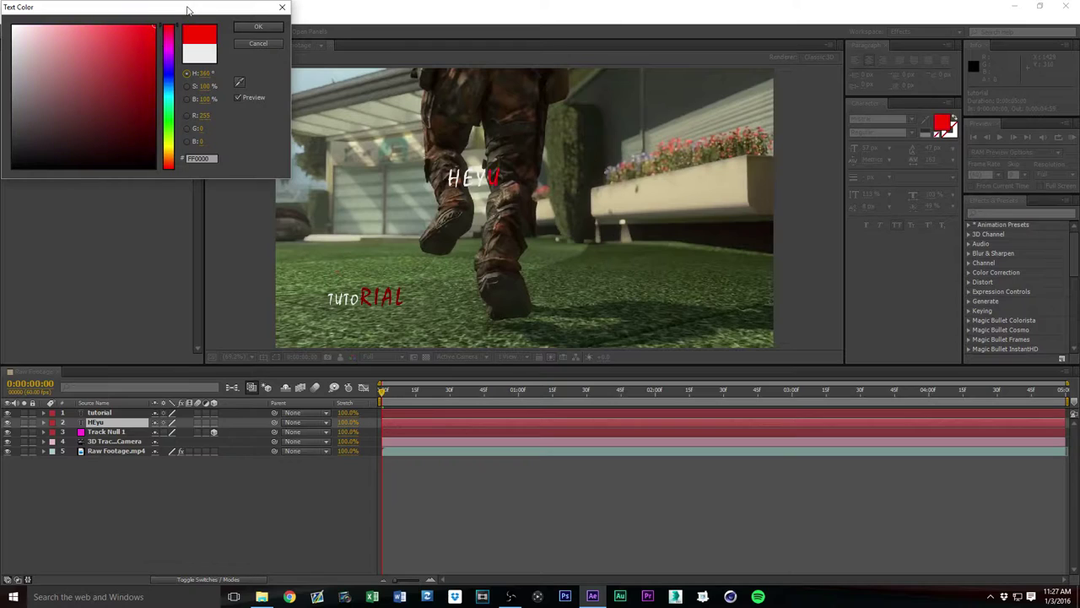
left_click(255, 27)
- Set the font size of the red U in the HEYU text to 37 px
key("Down")
key("Down")
key("Down")
key("Down")
key("Down")
key("Down")
key("Down")
key("Down")
key("Down")
key("Down")
left_click(505, 256)
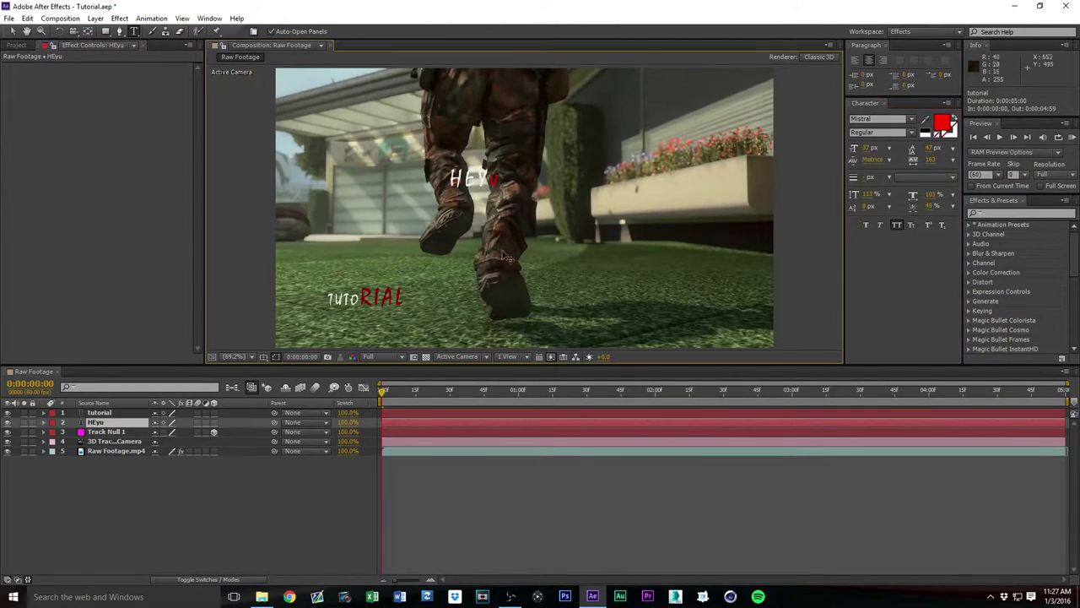
- Select the tutorial text layer, scrub and play the footage to check whether the 2D text follows the scene, and return to the start
left_click(120, 422)
left_click(120, 414)
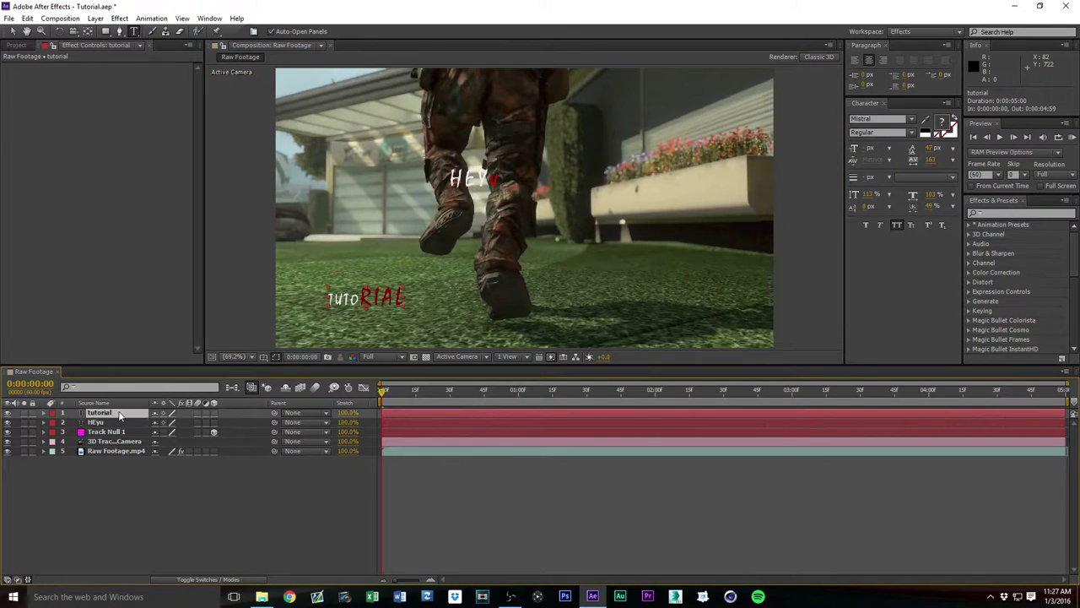
left_click_drag(384, 398, 1064, 399)
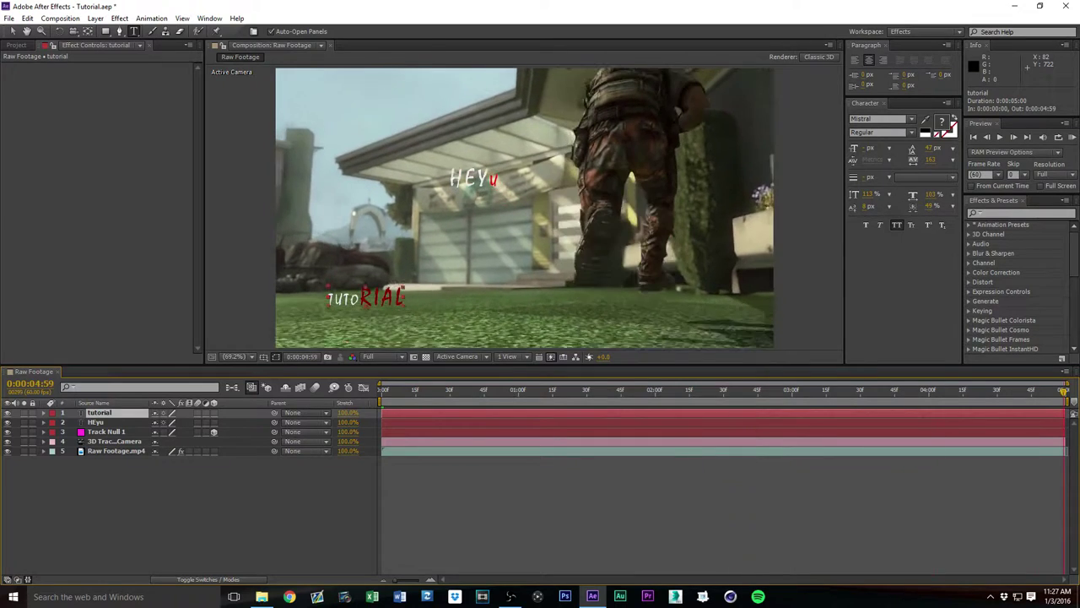
key("Home")
key("space")
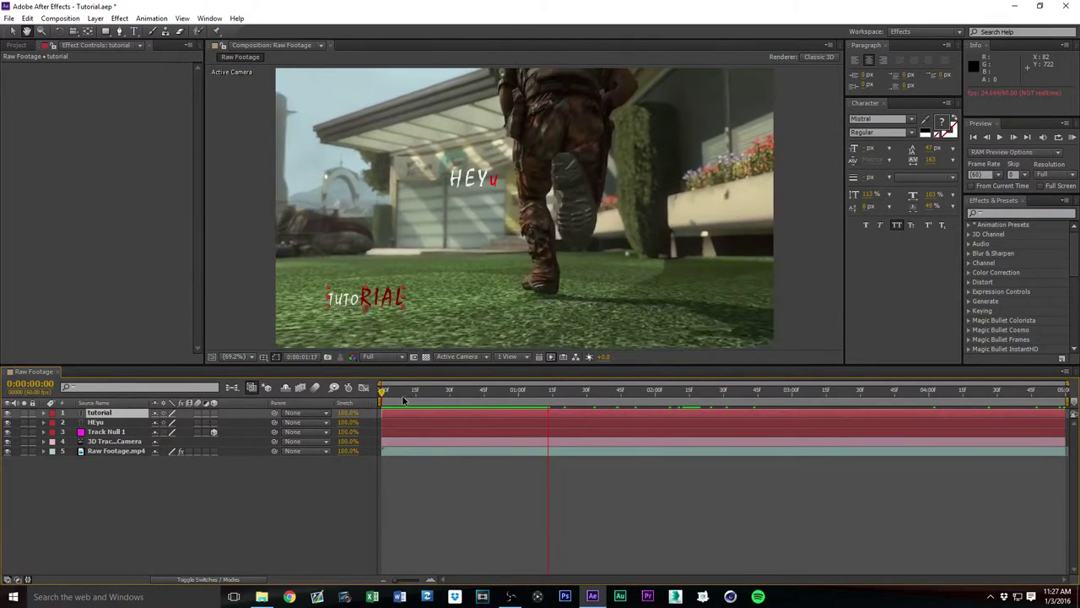
key("ctrl+t")
left_click_drag(391, 394, 360, 399)
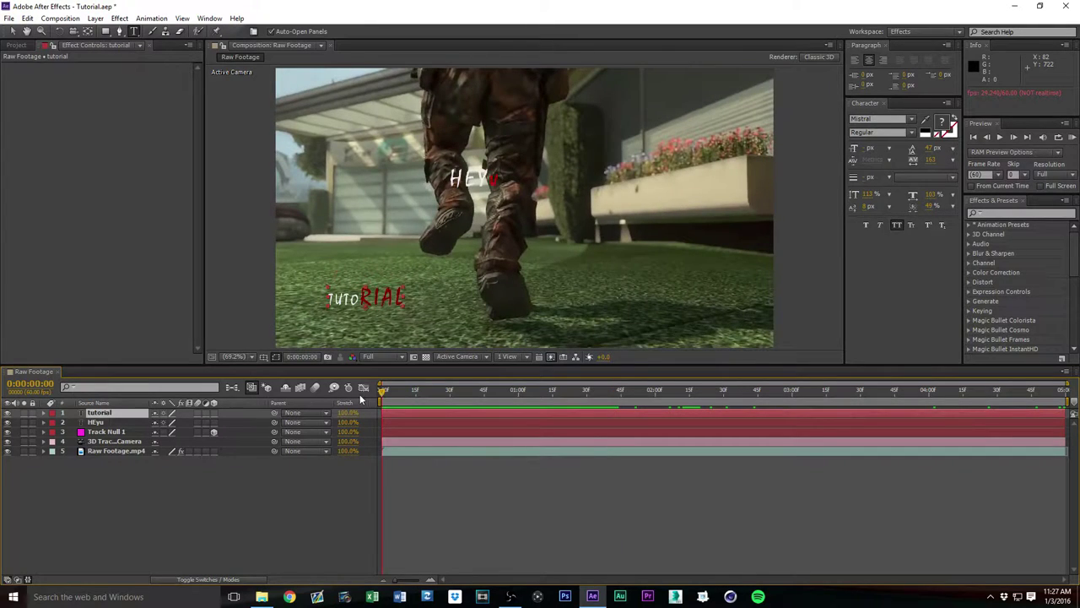
- Make the tutorial and HEYu text layers 3D and scrub through the footage to check their movement
left_click(214, 412)
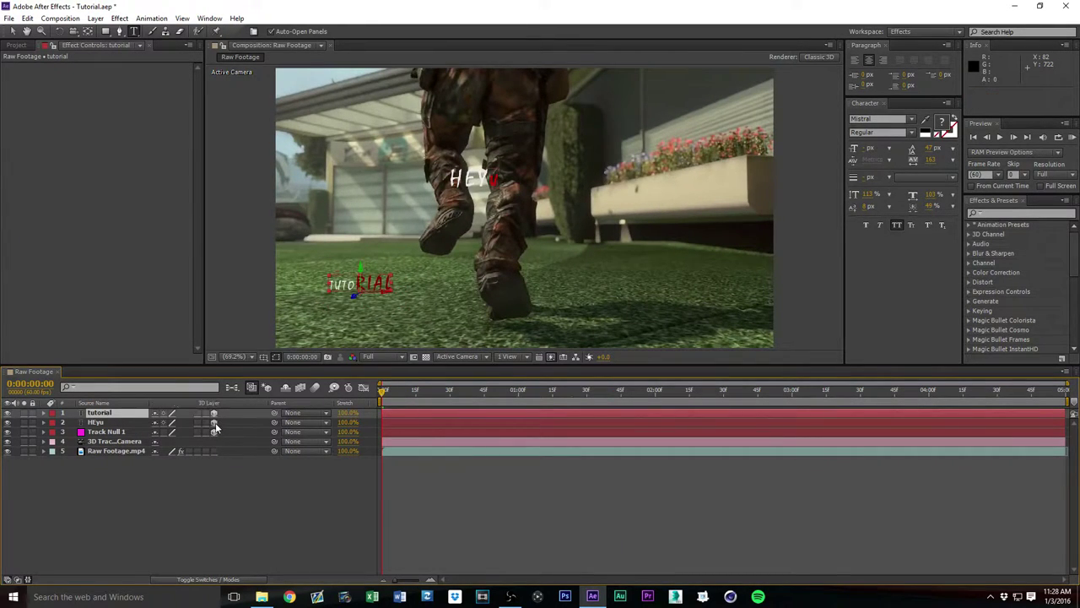
left_click_drag(384, 393, 1052, 439)
left_click_drag(967, 439, 342, 543)
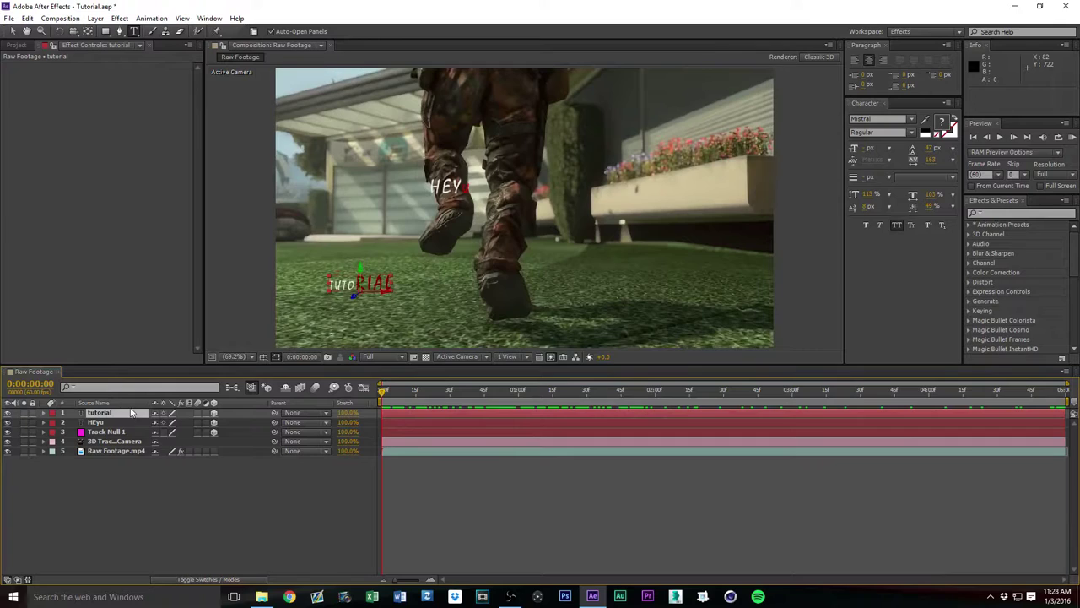
- Reveal the Position property of the tutorial, HEYu and Track Null 1 layers
key("p")
left_click(102, 431)
key("p")
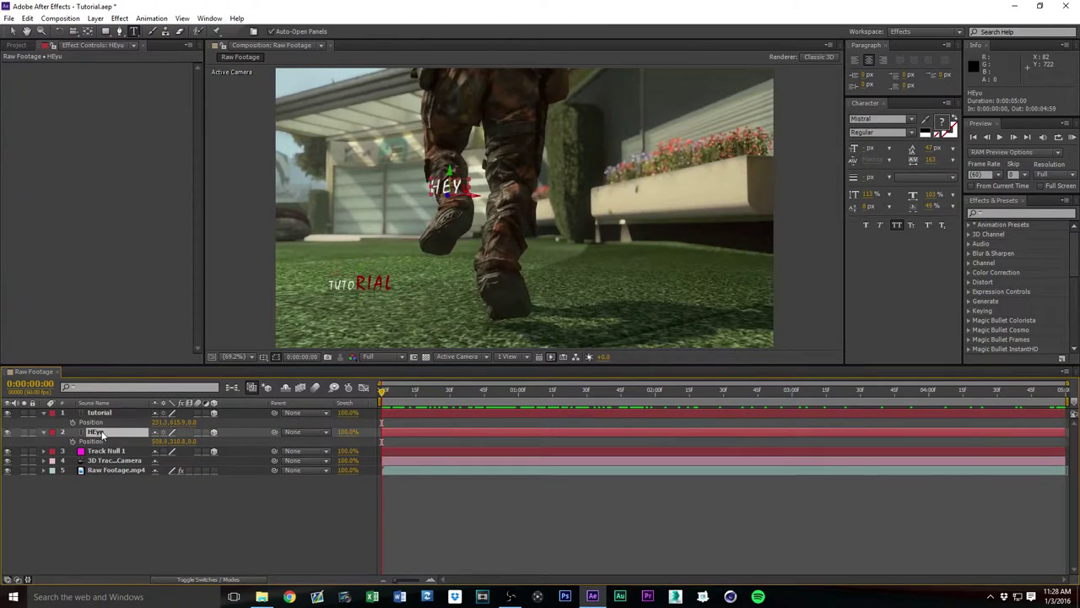
left_click(109, 453)
key("p")
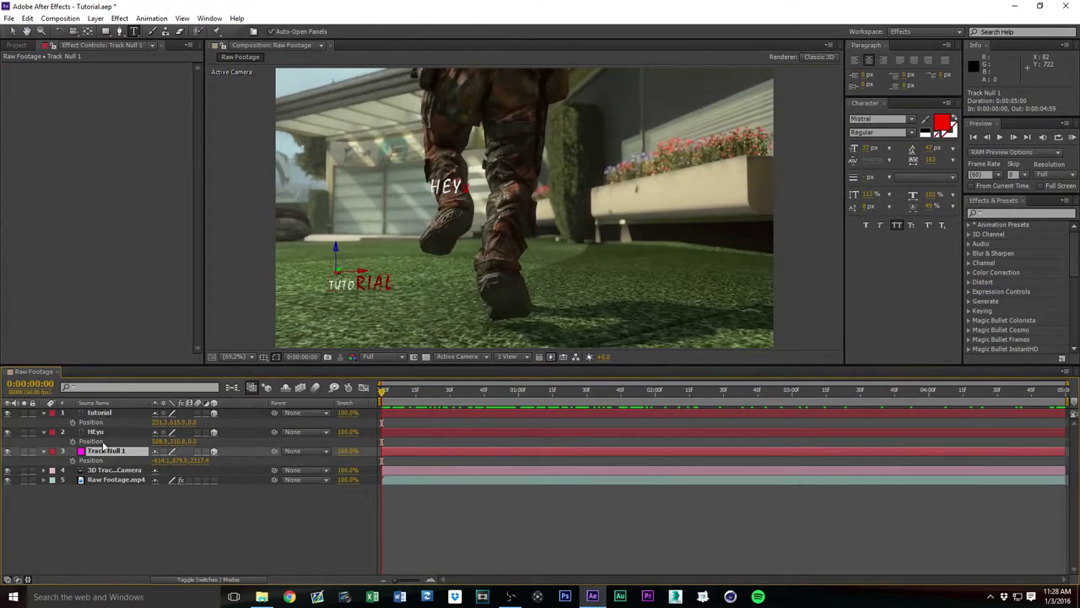
- Copy the Position value of Track Null 1 at the first frame and paste it onto the HEyu layer's Position
left_click(162, 461)
left_click(123, 463)
left_click_drag(389, 391, 373, 393)
left_click(97, 497)
left_click(91, 461)
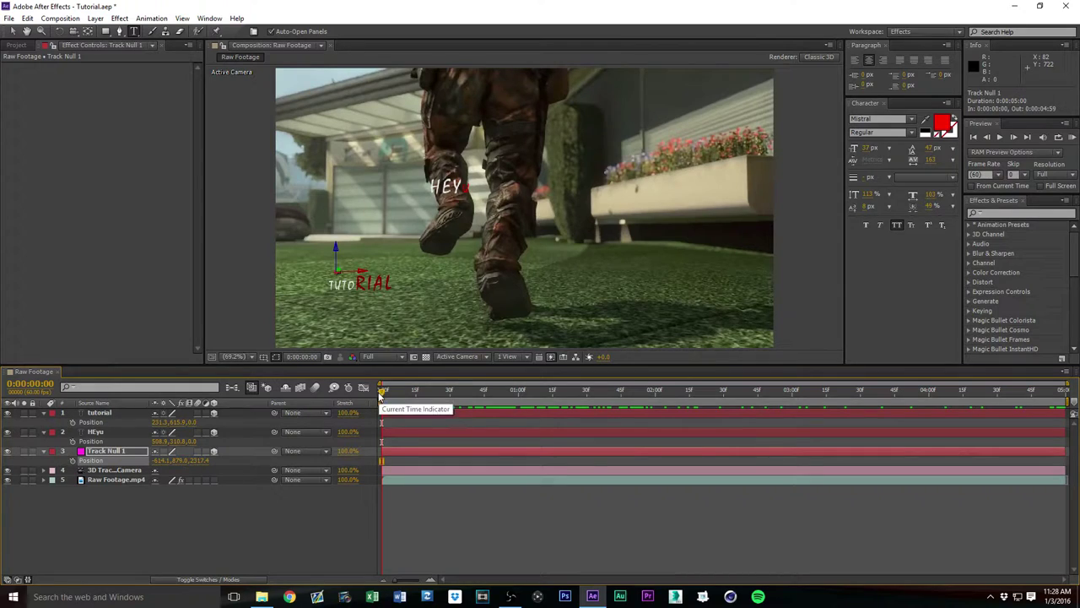
left_click(92, 442)
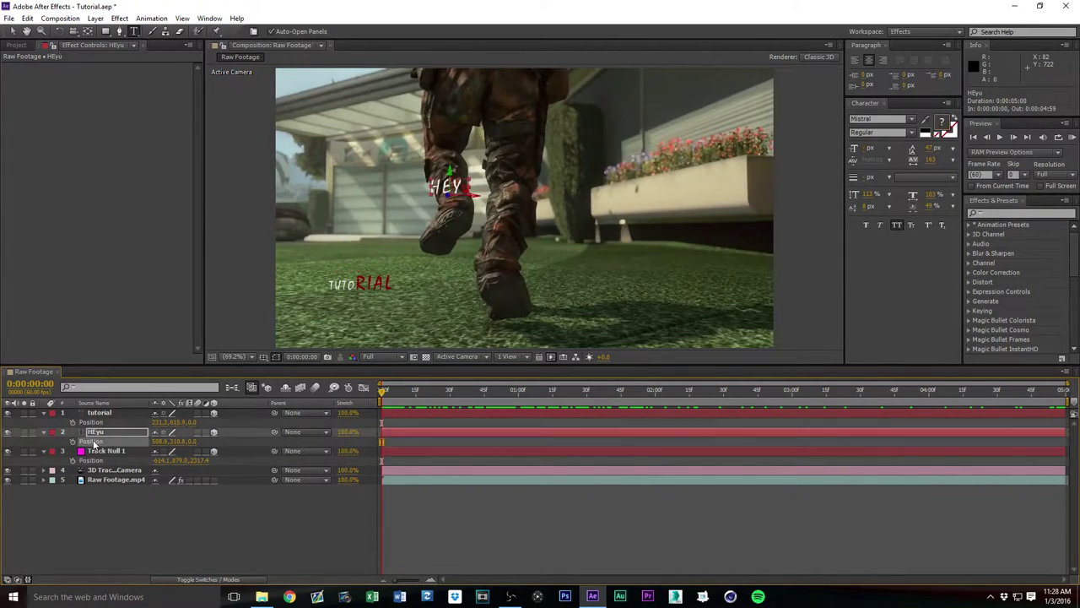
key("ctrl+v")
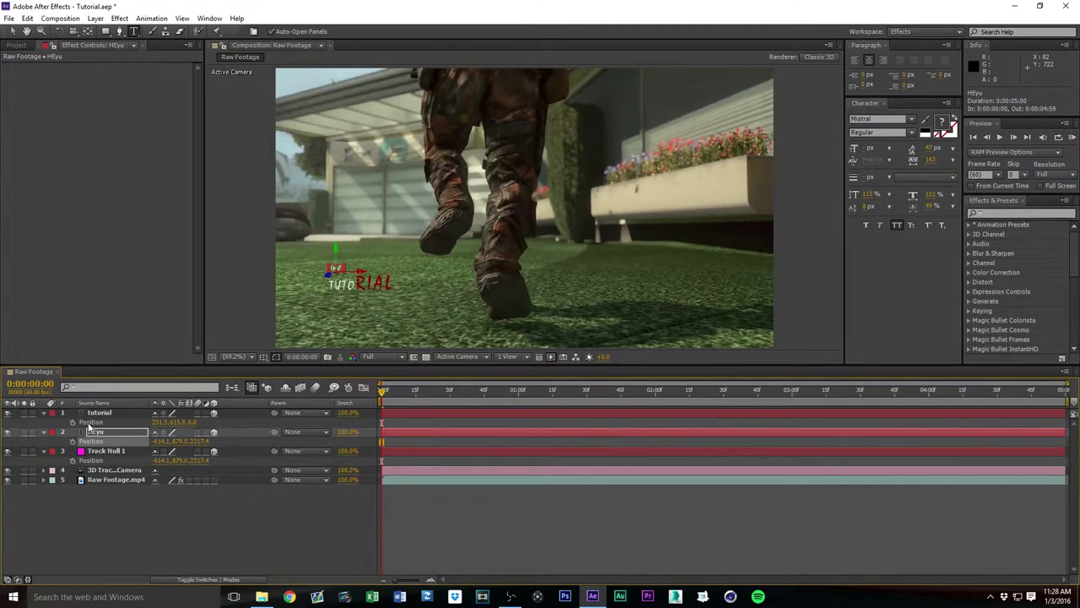
- Paste the null's Position onto the tutorial layer as well and play the footage to check the text's tracking
left_click(89, 424)
key("ctrl+v")
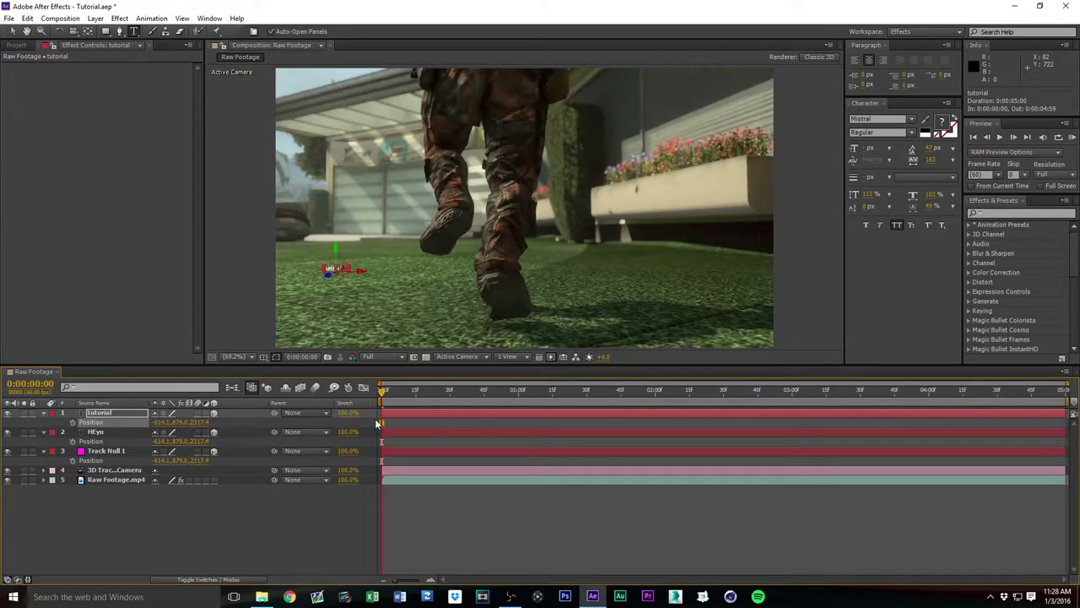
key("space")
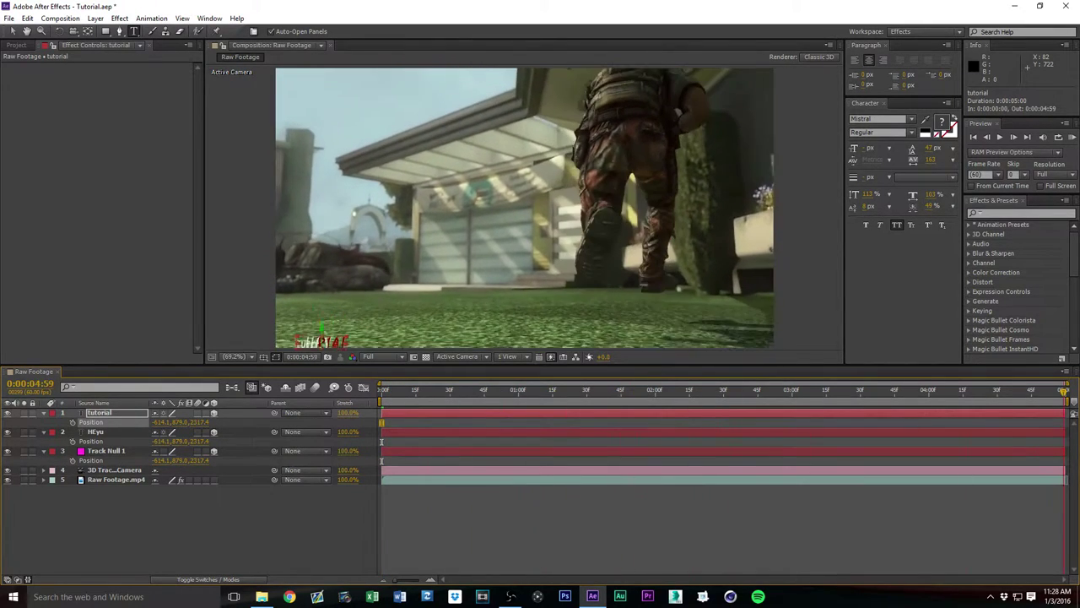
key("space")
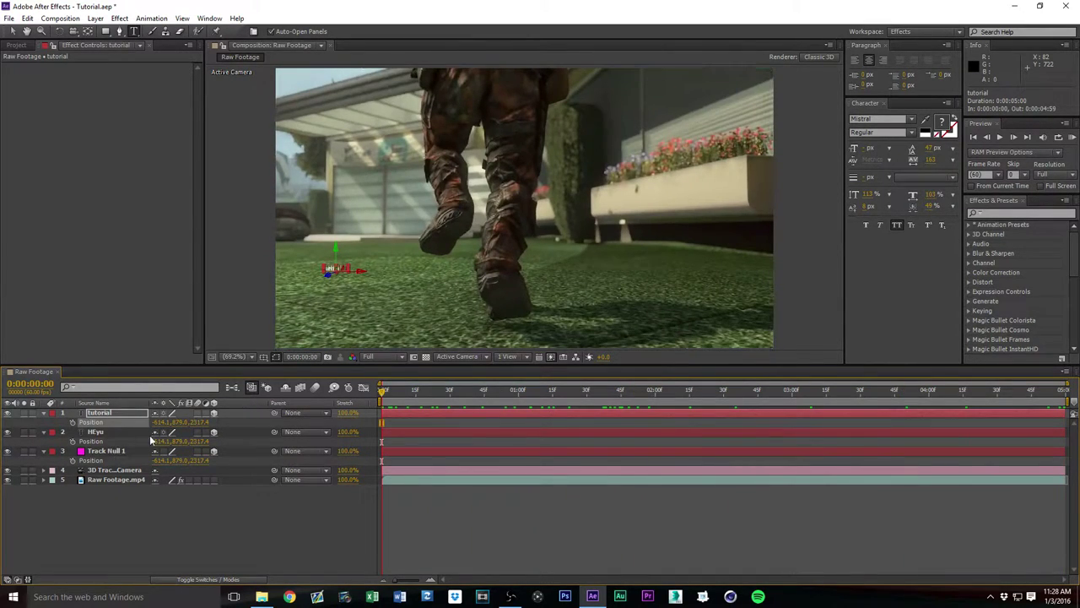
- Raise both text layers along the Y axis, to about 819.5 for tutorial and 756 for HEyu, stacking HEyu above tutorial
scroll(325, 271, "up", 2)
scroll(319, 289, "down", 1)
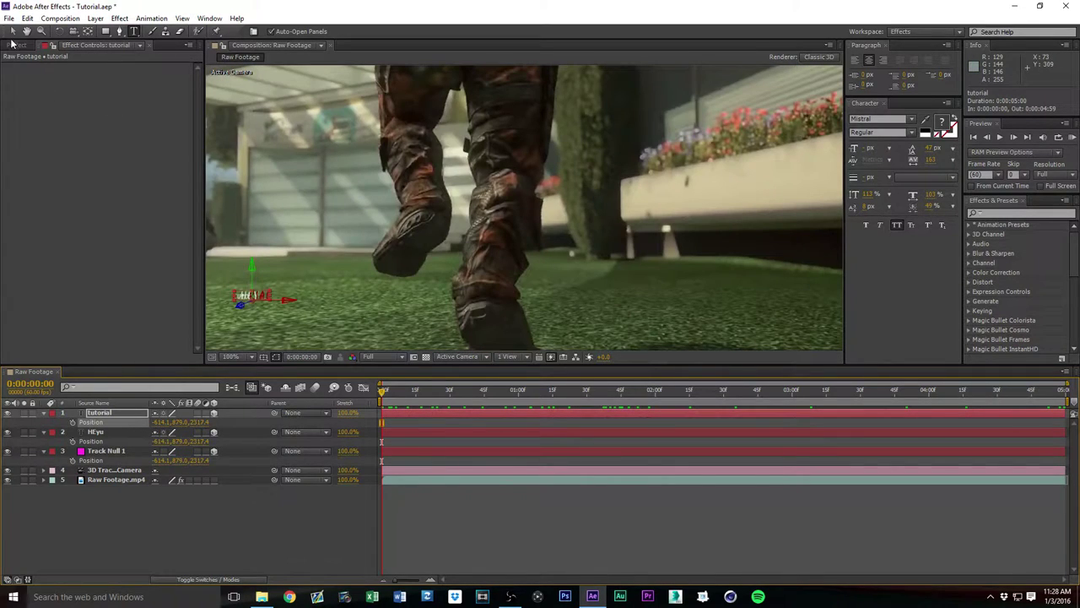
scroll(505, 299, "up", 2)
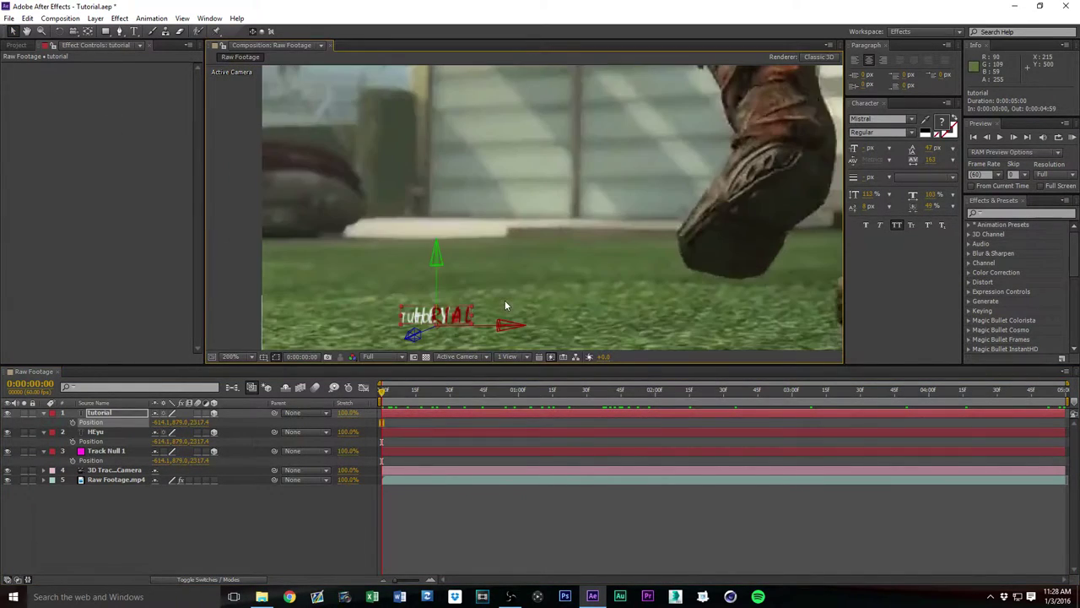
left_click_drag(436, 307, 427, 188)
left_click(416, 290)
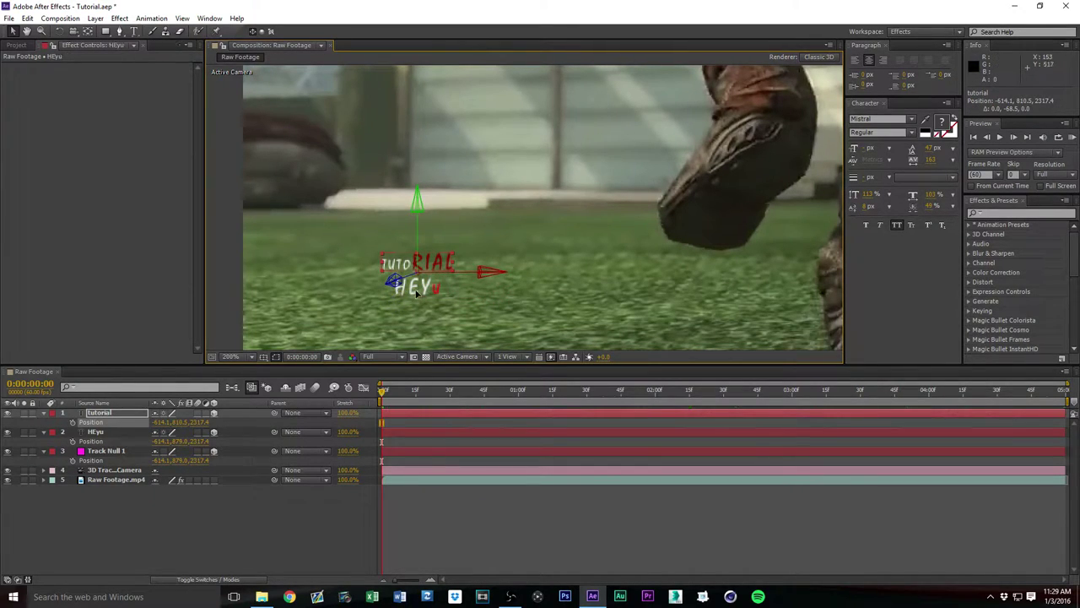
scroll(416, 293, "down", 2)
- Fit the composition in the viewer up to 100% and scrub from the start to check the stacked text against the ground
left_click(231, 356)
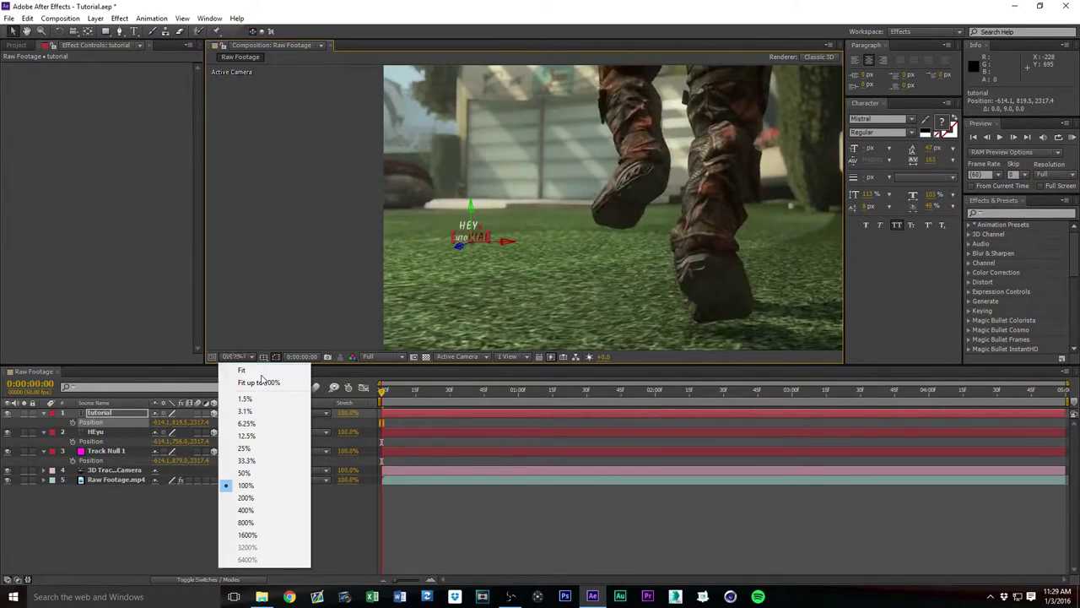
left_click(259, 382)
left_click_drag(391, 390, 380, 449)
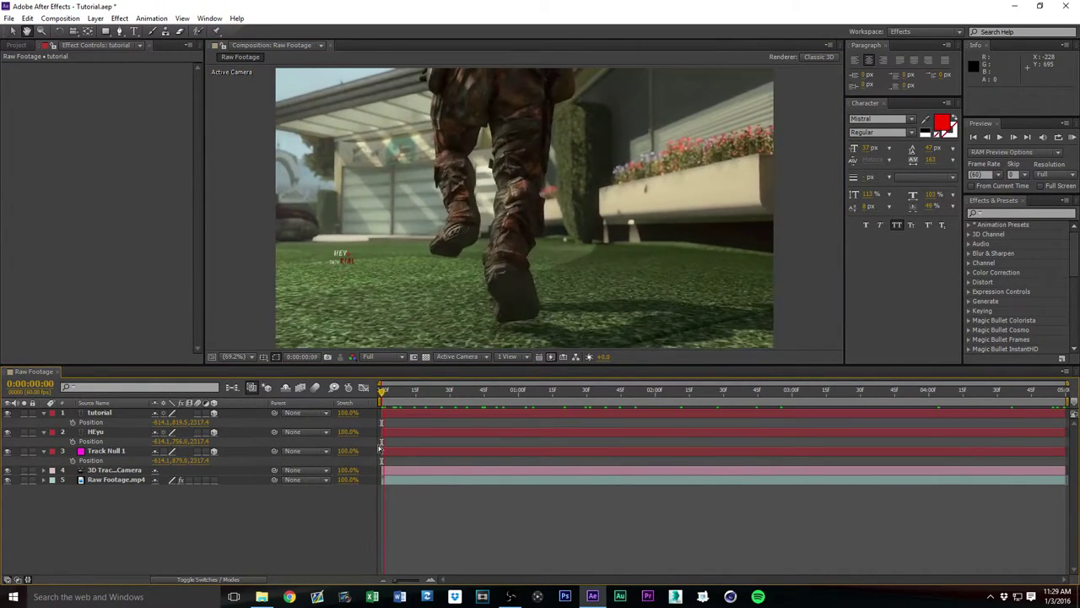